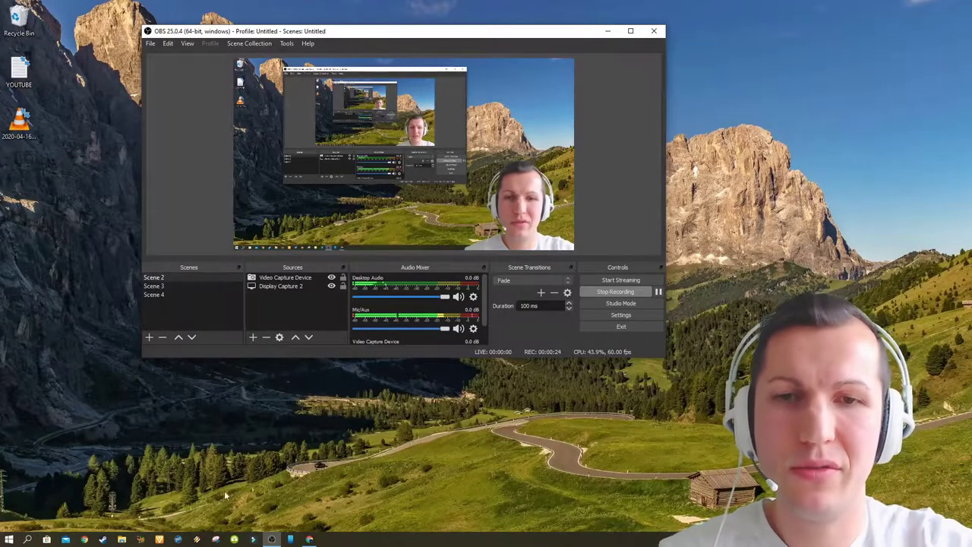
Step: Open the Clipmaker bookmark from the bookmarks overflow in a new Chrome tab
left_click(310, 539)
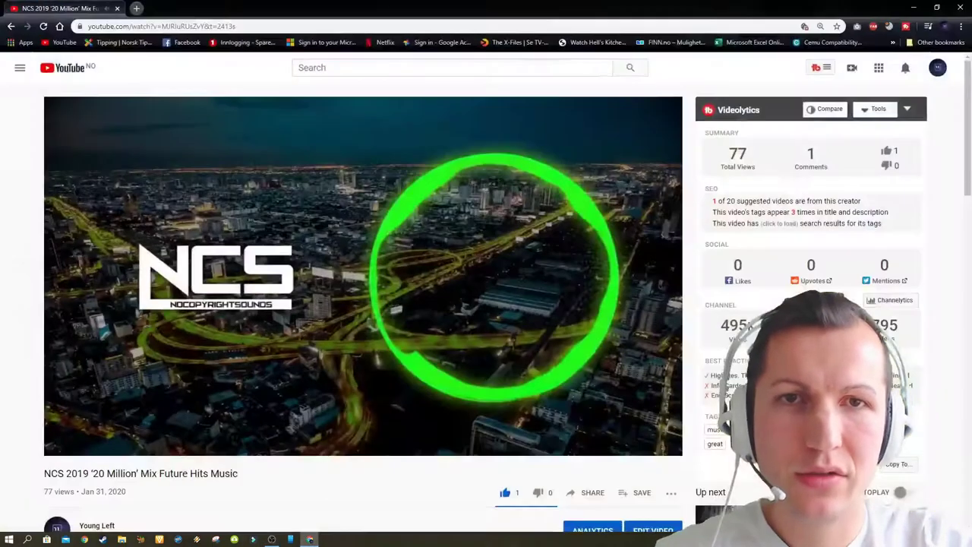
left_click(137, 8)
left_click(893, 42)
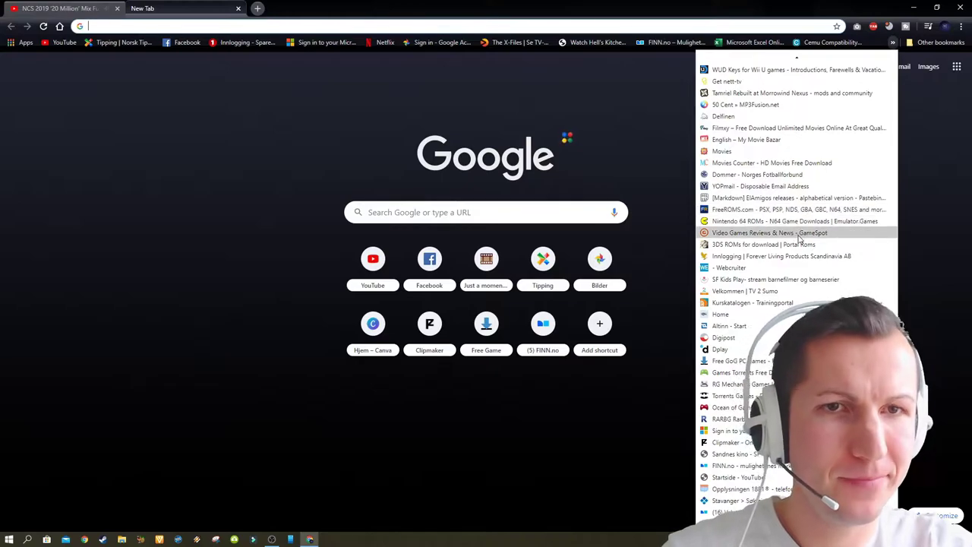
scroll(798, 235, "down", 1)
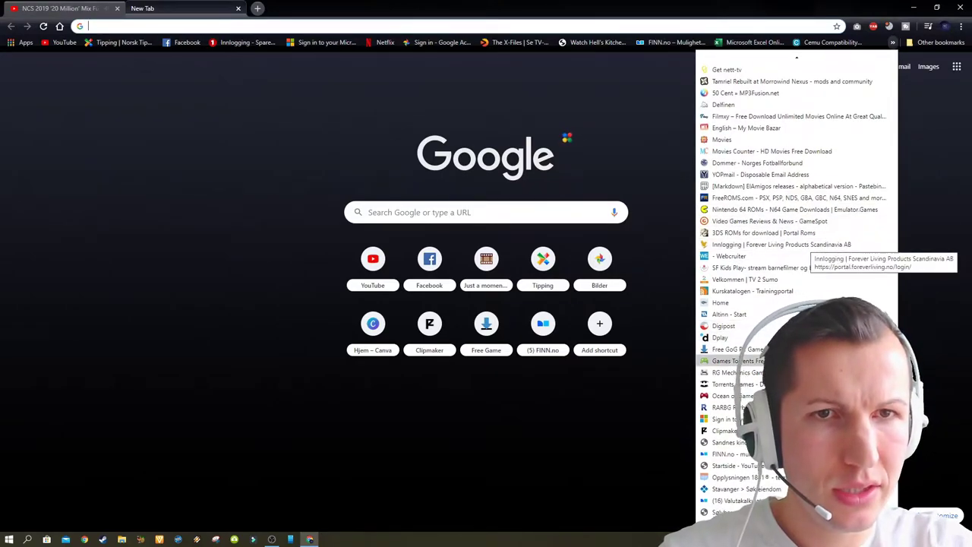
left_click(718, 431)
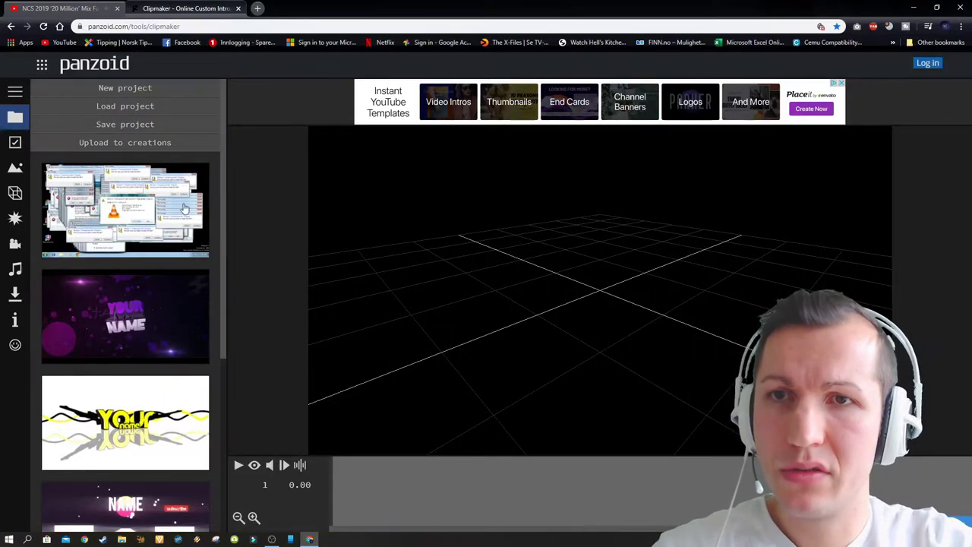
Step: Load the 3D YOUR NAME intro template into Clipmaker
left_click(133, 317)
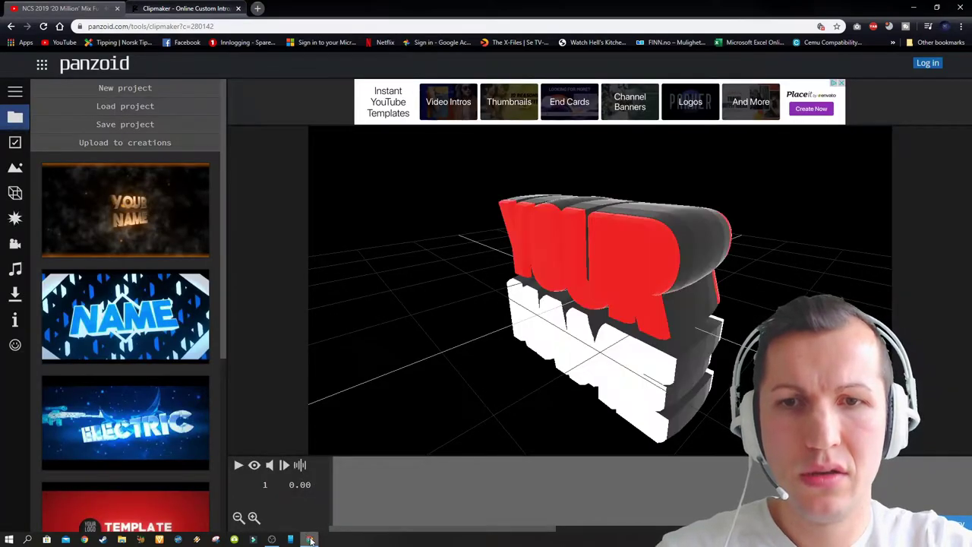
left_click(309, 539)
left_click(310, 539)
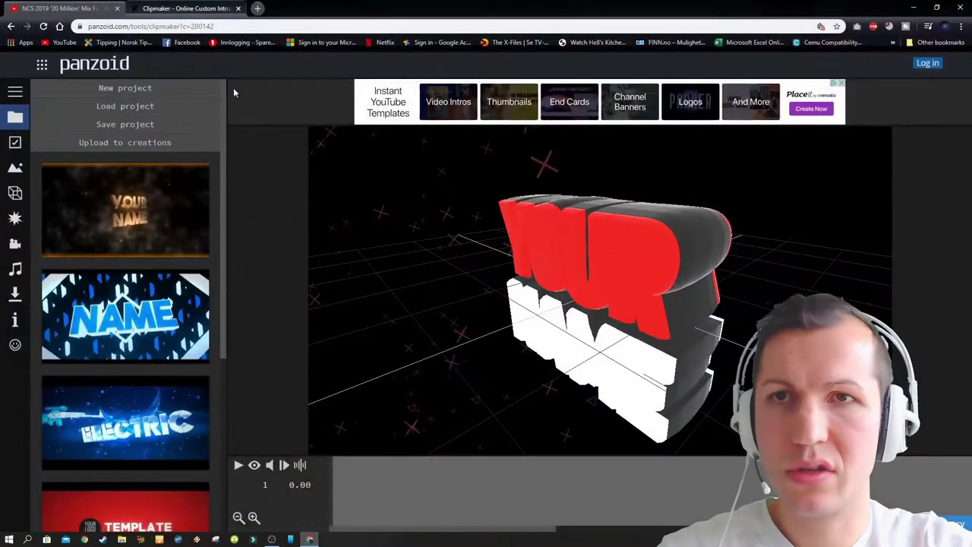
left_click(75, 6)
left_click(190, 7)
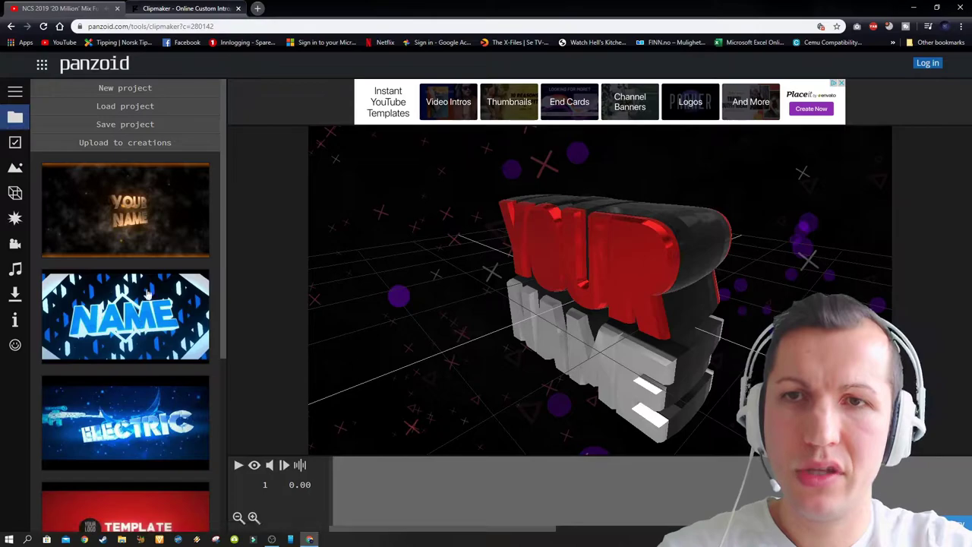
scroll(136, 251, "down", 2)
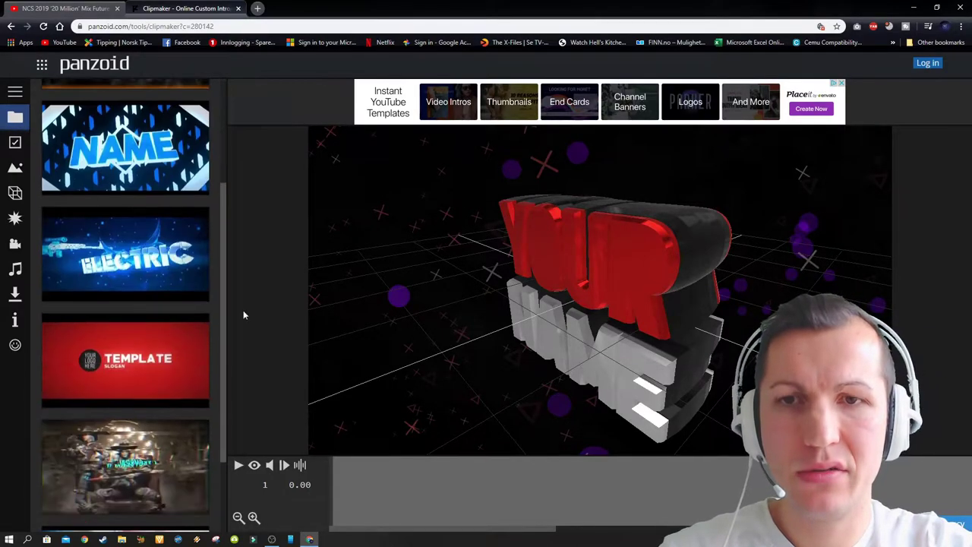
Step: Turn on the rendered preview and play the YOUR NAME intro
left_click(268, 465)
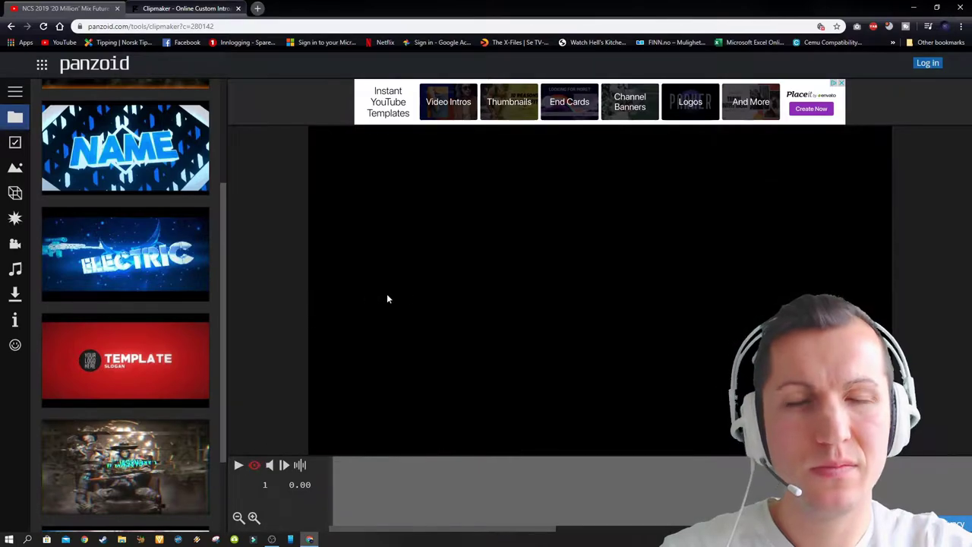
left_click(238, 466)
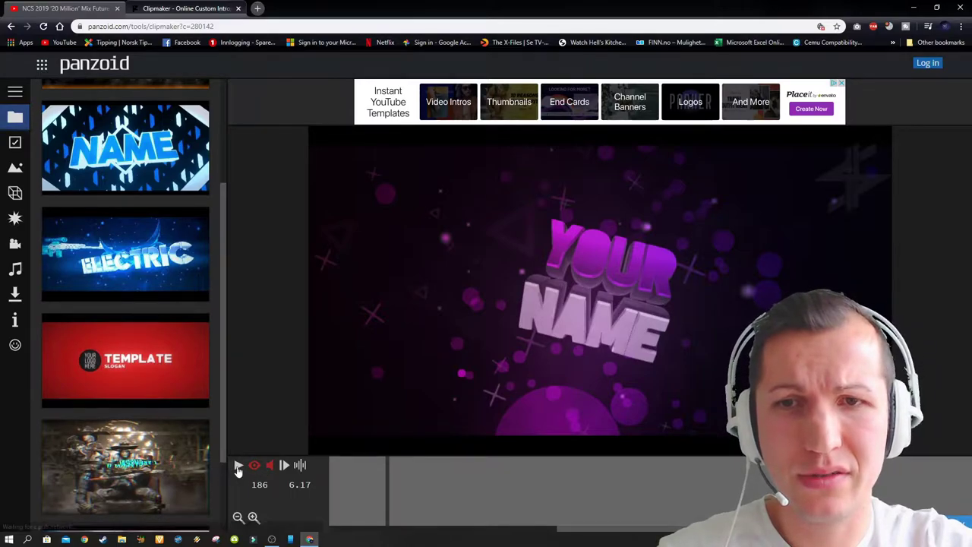
left_click(238, 465)
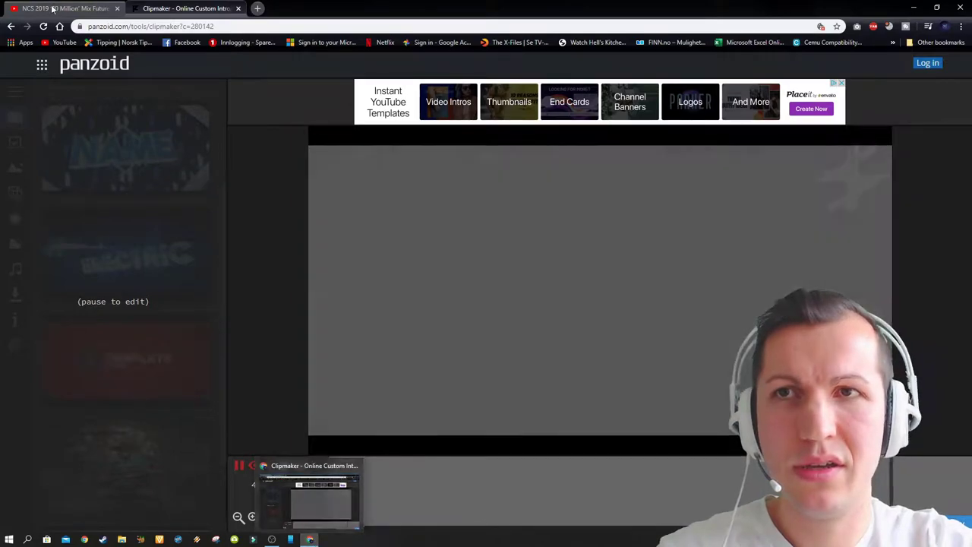
Step: Pause the preview and load the steampunk CYBERXPW template from further down the list
left_click(53, 9)
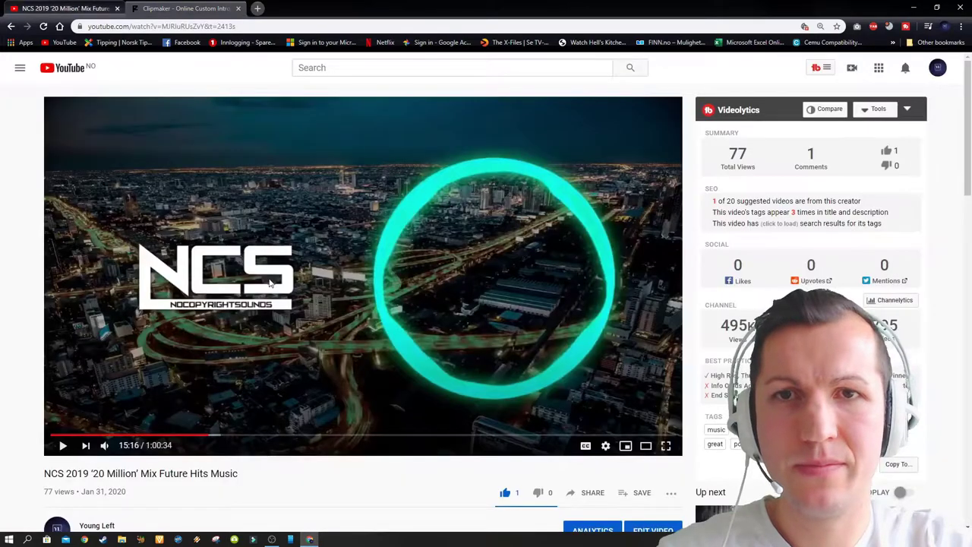
left_click(190, 8)
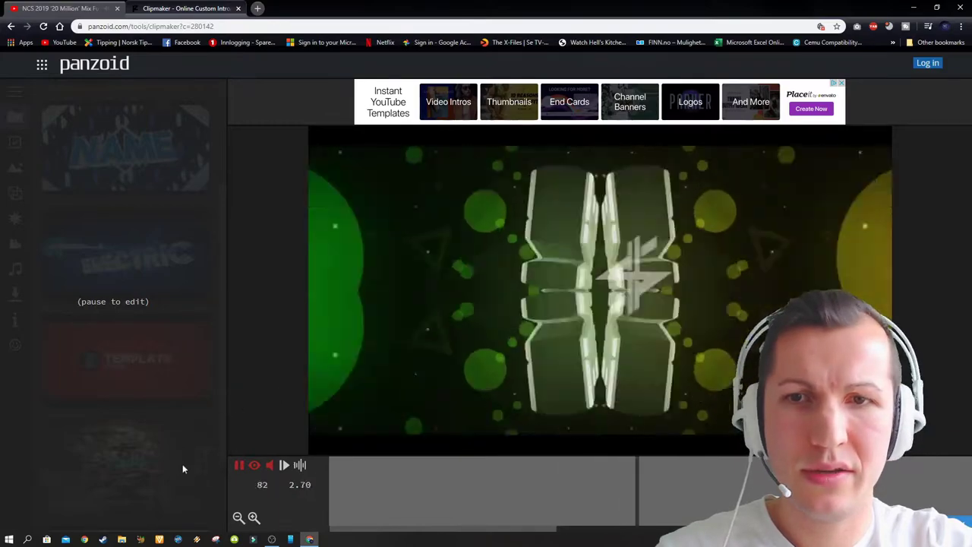
left_click(238, 465)
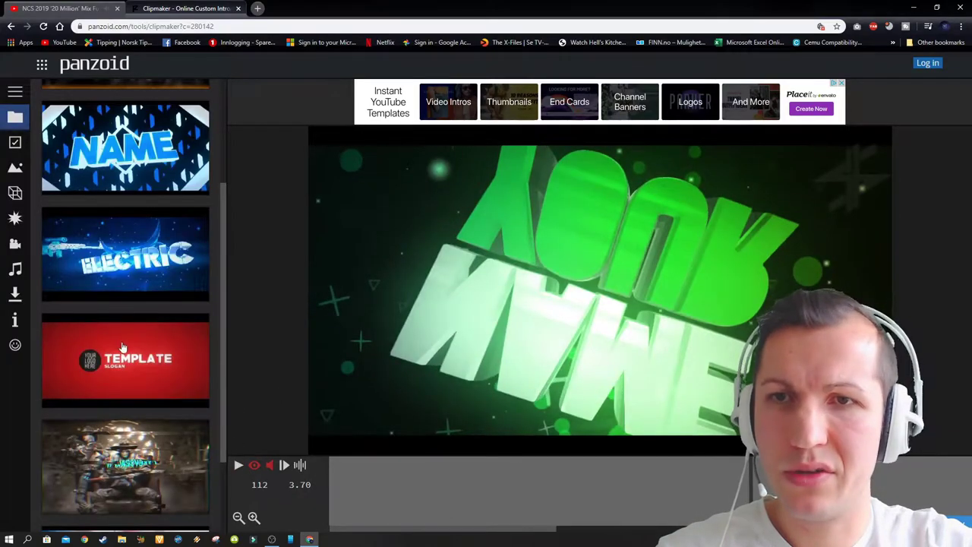
scroll(110, 364, "down", 1)
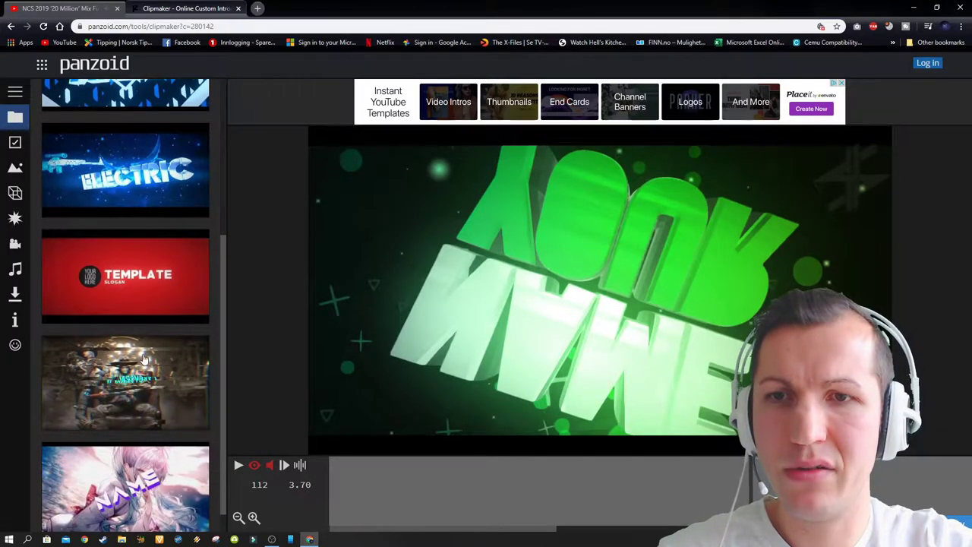
left_click(145, 359)
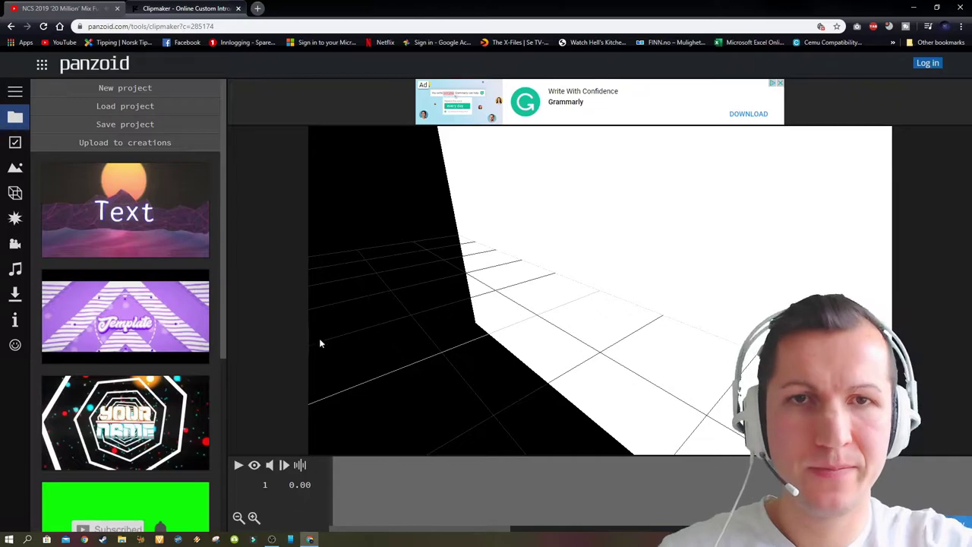
Step: Watch the CYBERXPW intro rendered, check its 1080p 20-second Basics, and list its objects
left_click(255, 465)
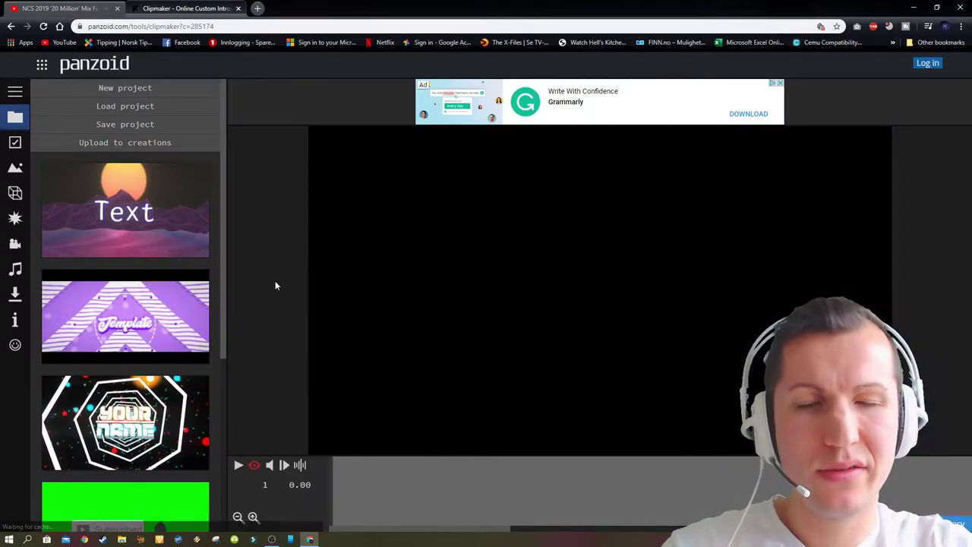
left_click(240, 467)
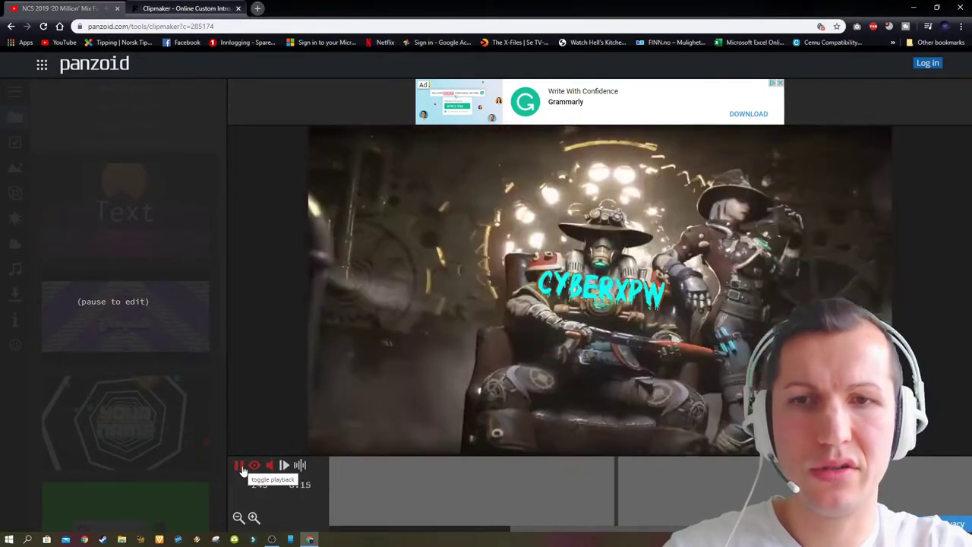
left_click(242, 467)
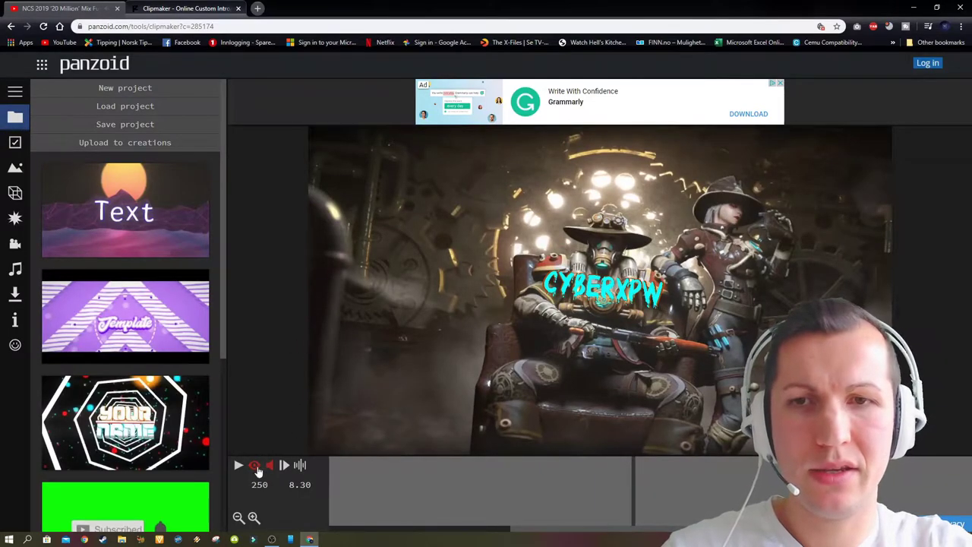
left_click(15, 143)
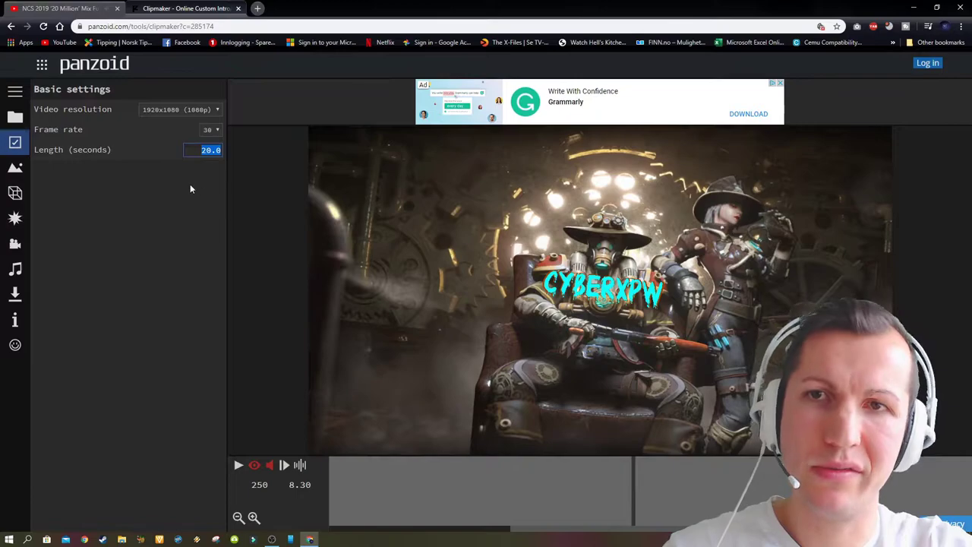
left_click(16, 194)
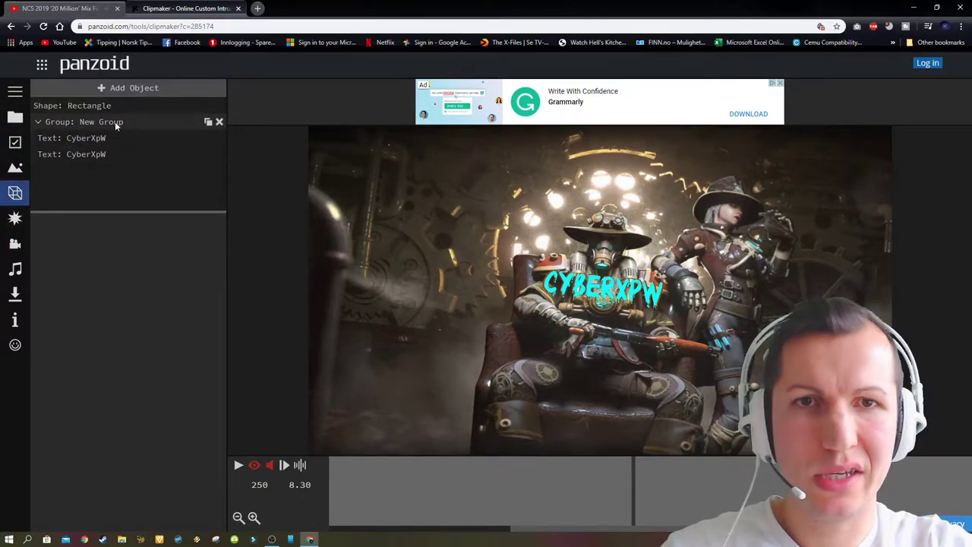
mouse_move(86, 138)
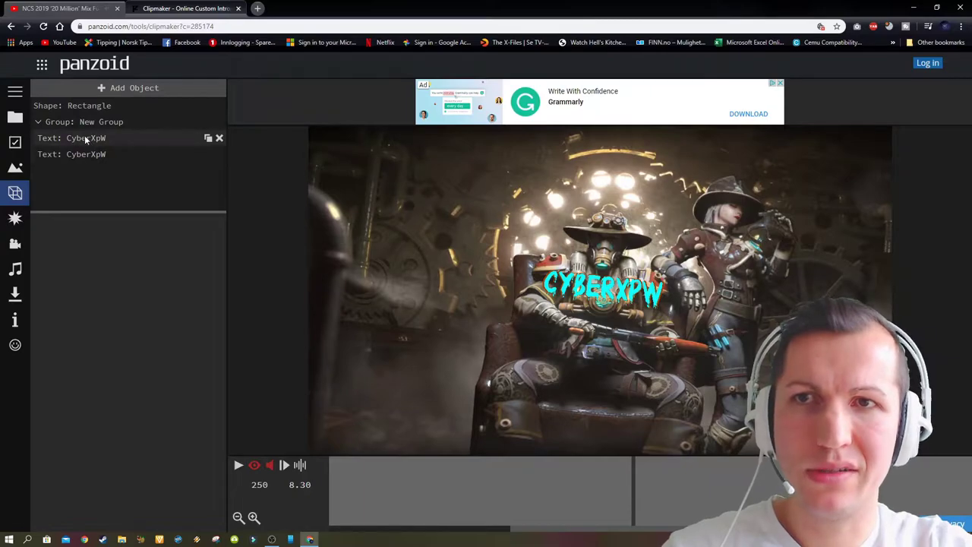
Step: Change both CyberXpW 3D text layers to 'cashman' and play the CASHMAN intro
left_click(95, 140)
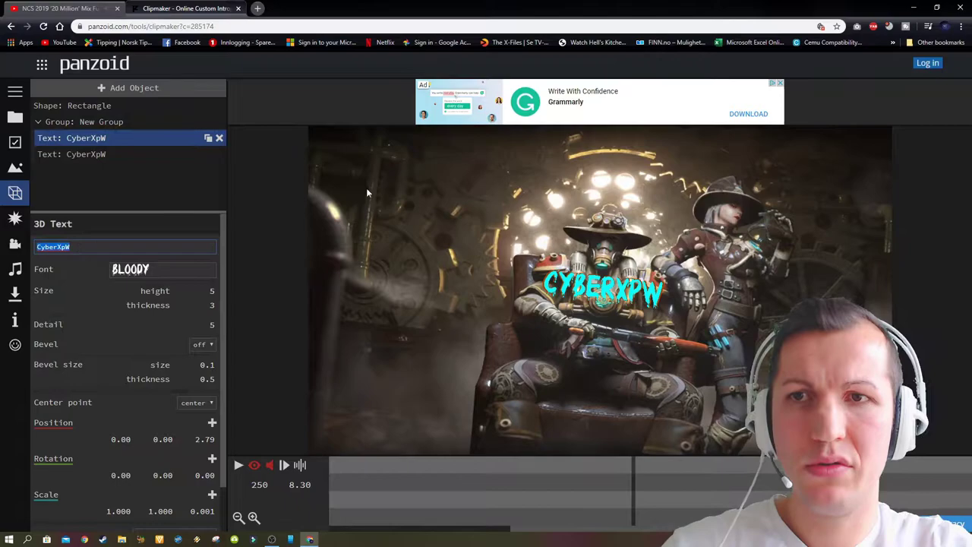
type("cashman")
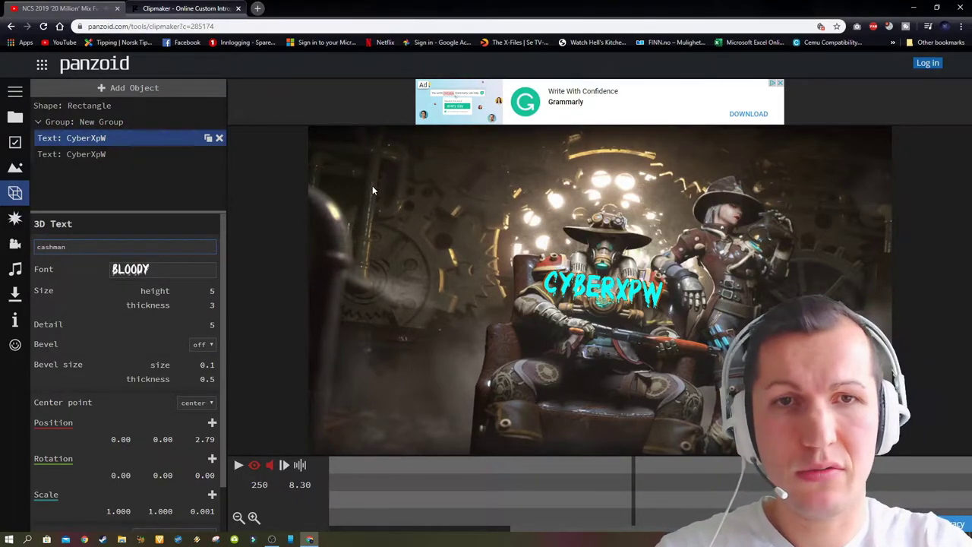
left_click(87, 155)
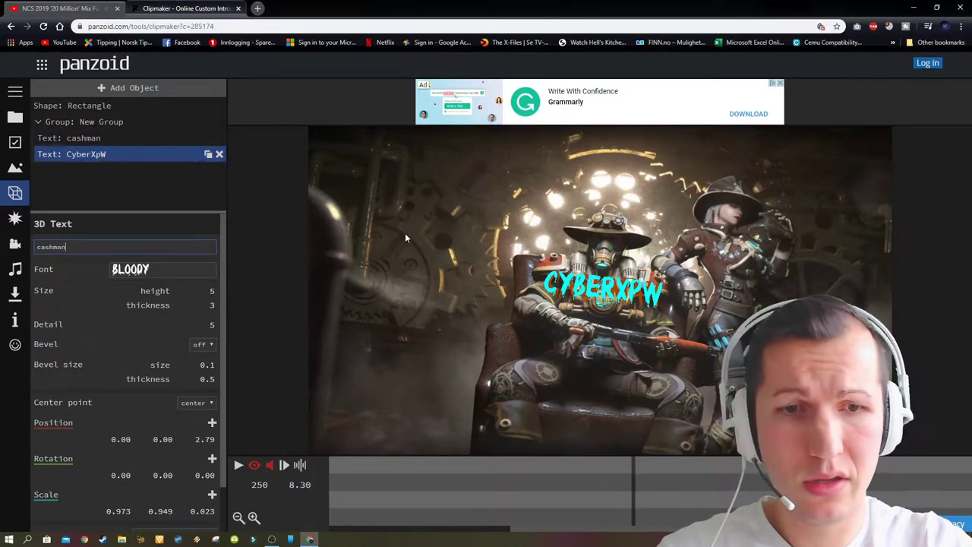
type("n")
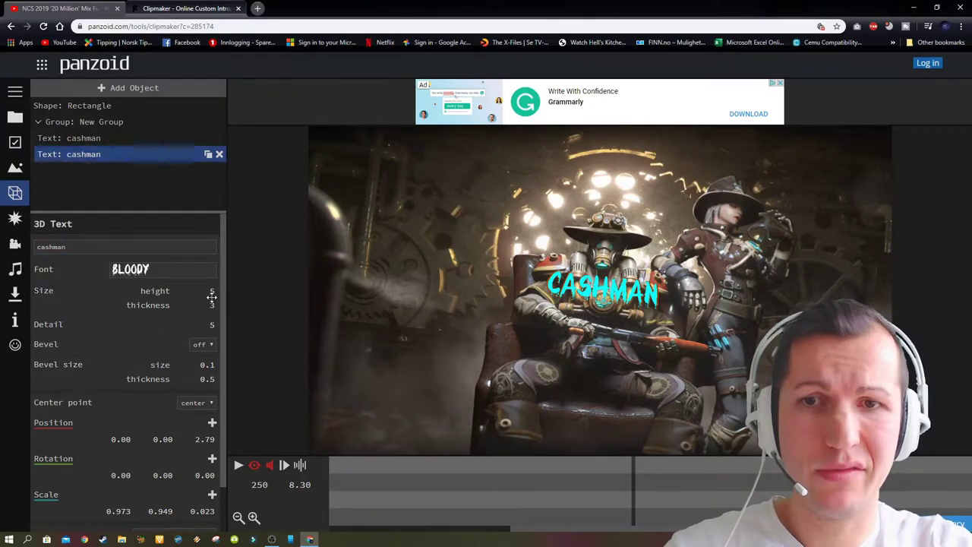
left_click(238, 466)
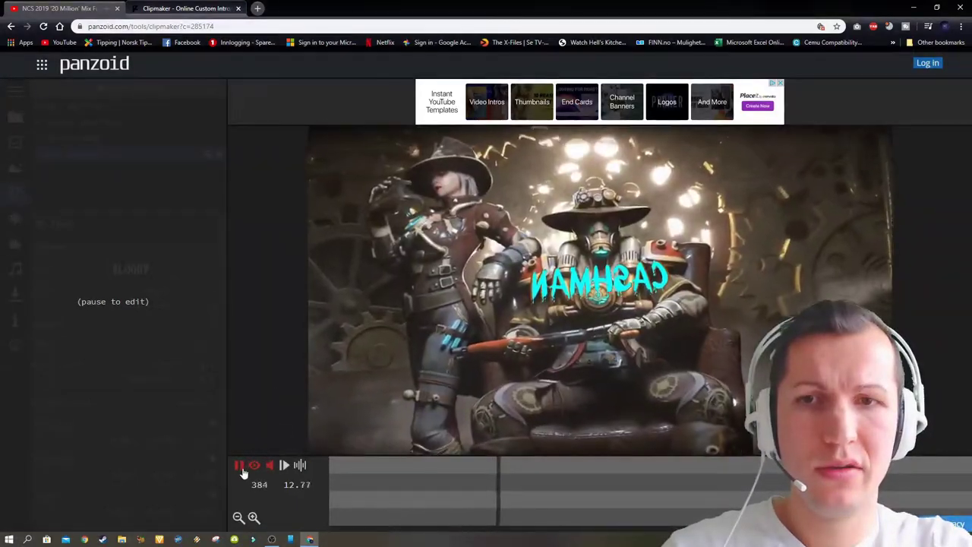
Step: Pause, browse the sidebar panels, and end on Basic settings showing 1080p, 30 fps, 20 seconds
left_click(240, 467)
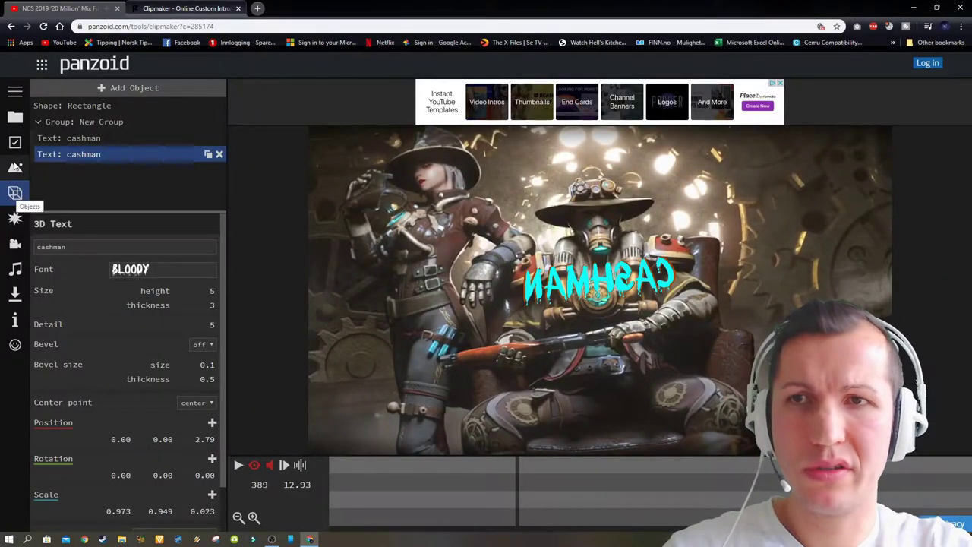
left_click(16, 167)
left_click(15, 143)
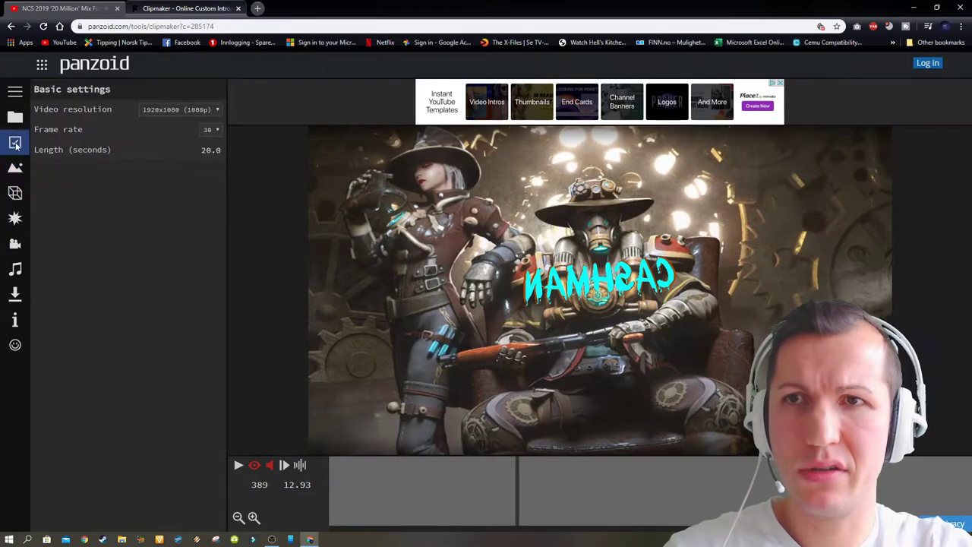
left_click(15, 116)
left_click(15, 193)
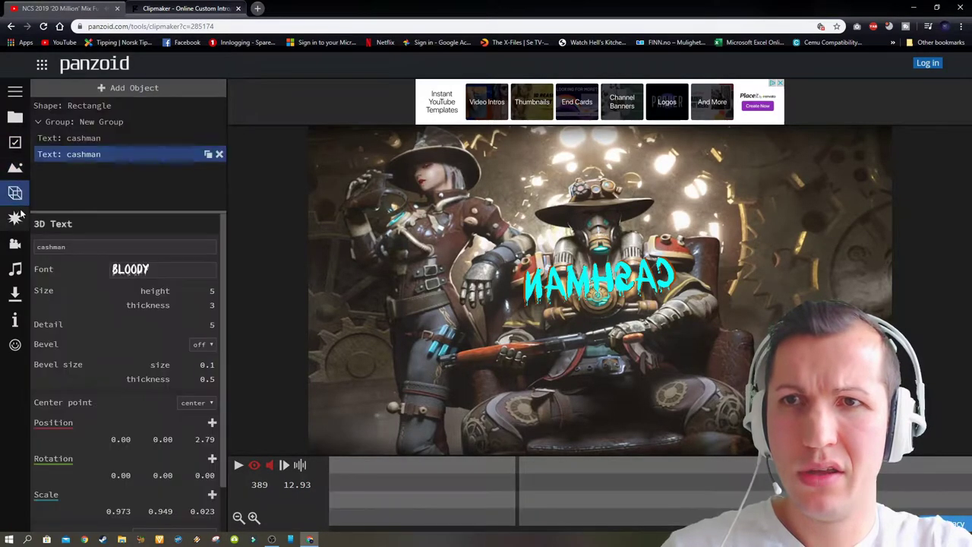
left_click(15, 218)
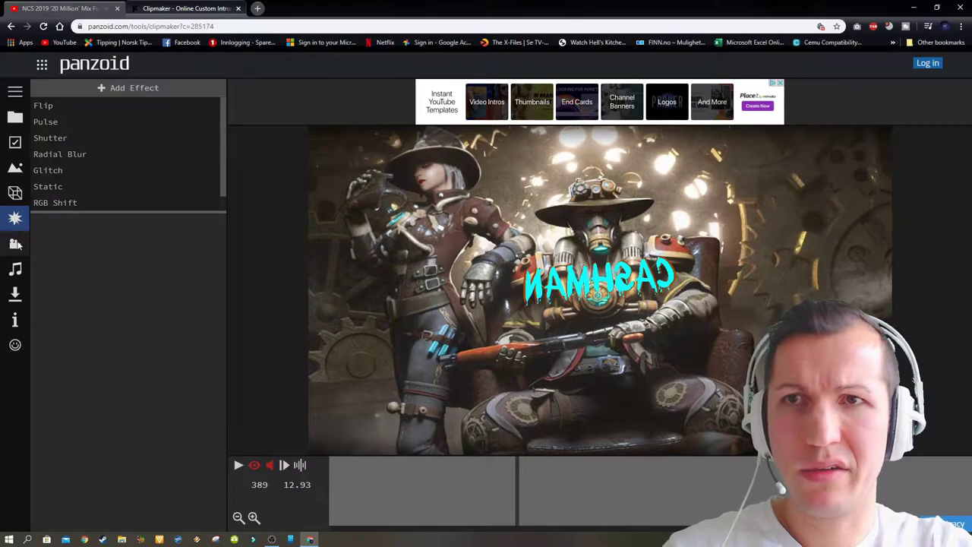
left_click(16, 143)
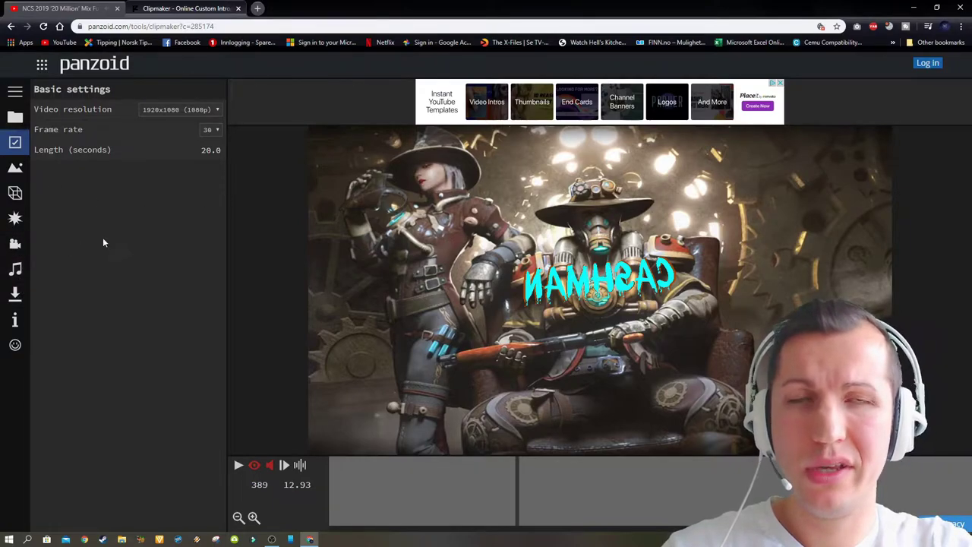
Step: Start a video render from the Download panel, then cancel it
left_click(15, 295)
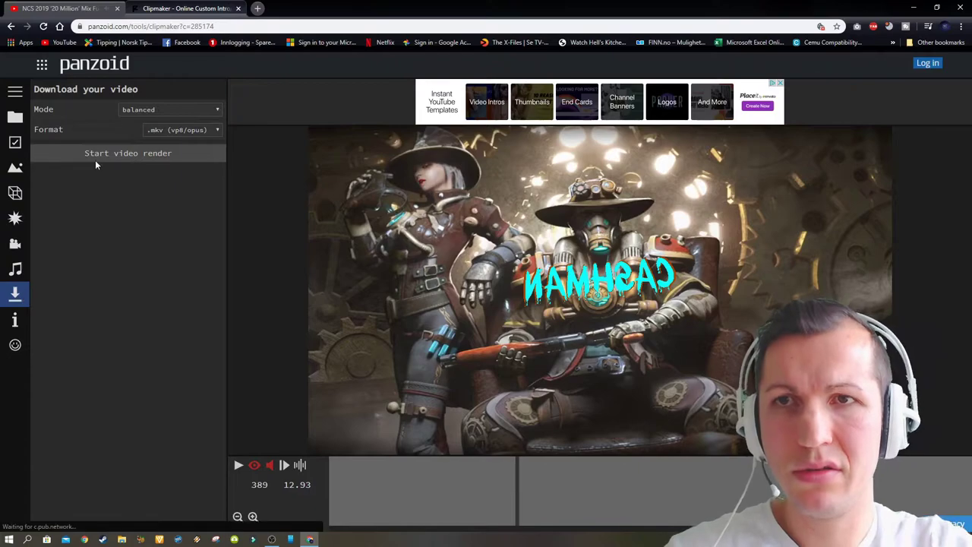
left_click(146, 154)
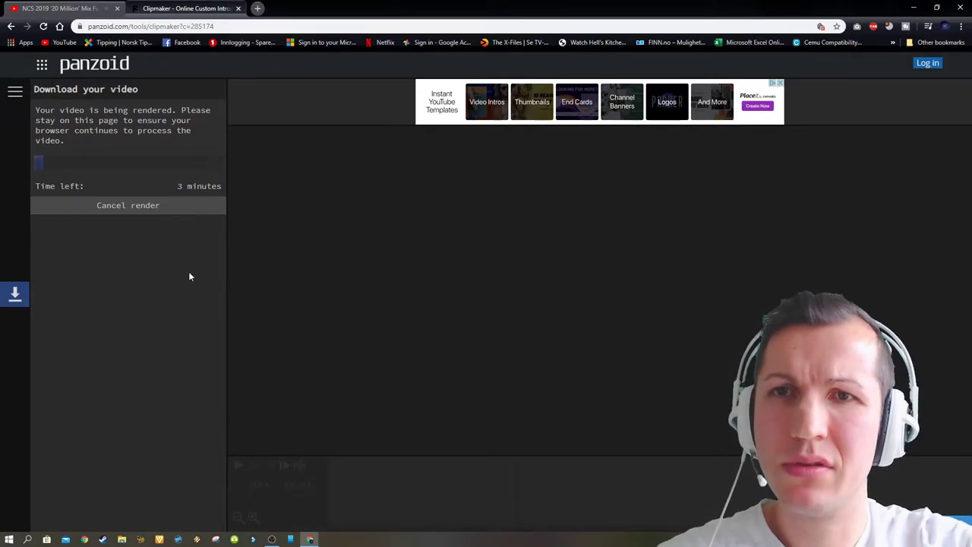
left_click(135, 205)
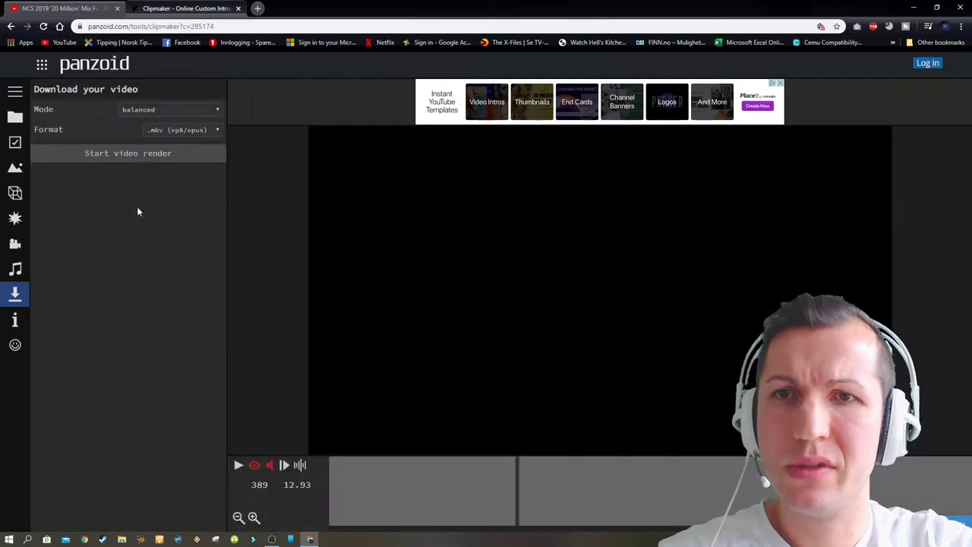
Step: Set the clip length to 5 seconds and start rendering the .mkv video
left_click(15, 220)
left_click(16, 168)
left_click(15, 142)
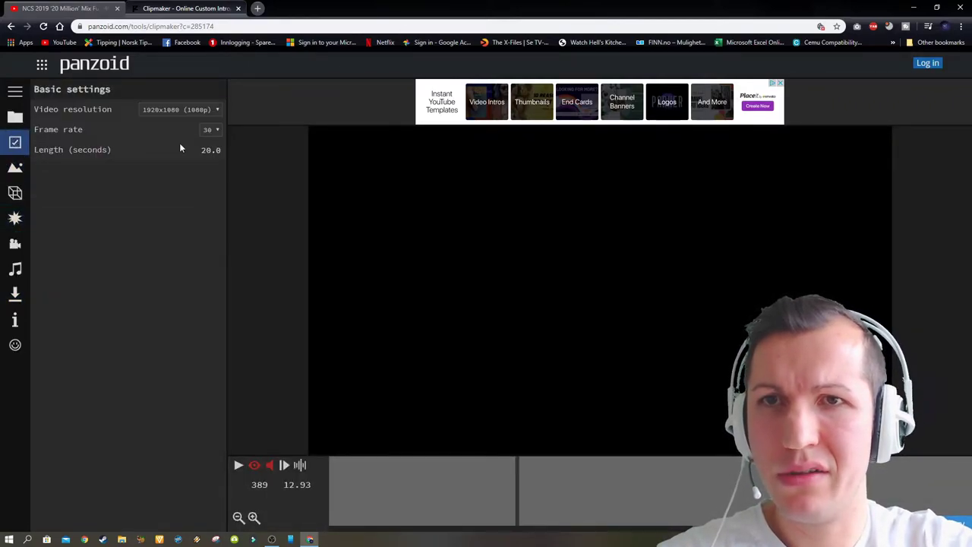
type("5")
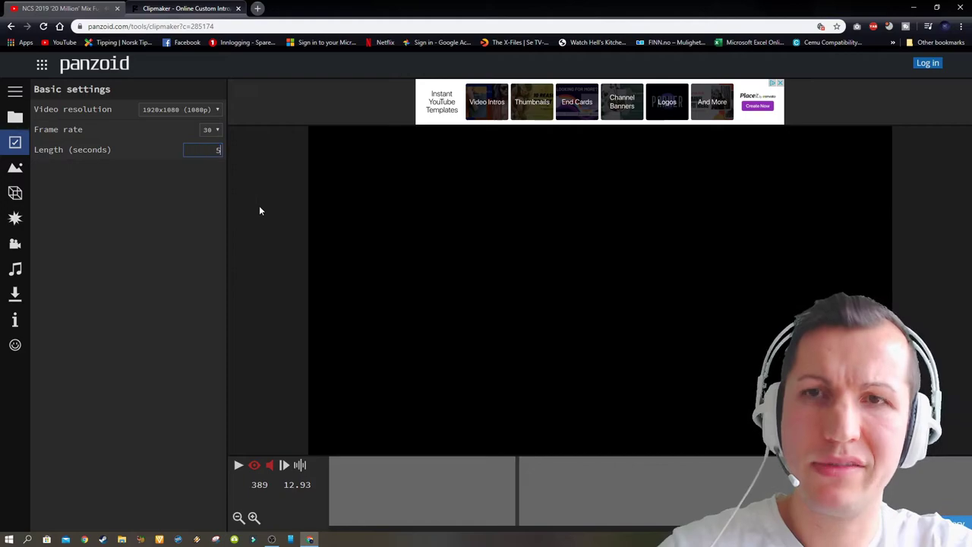
key("Return")
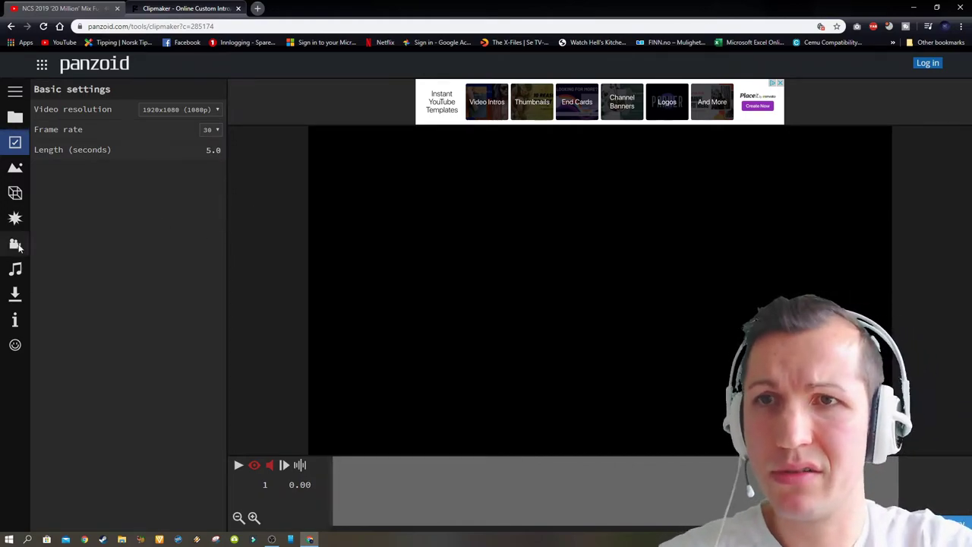
left_click(15, 294)
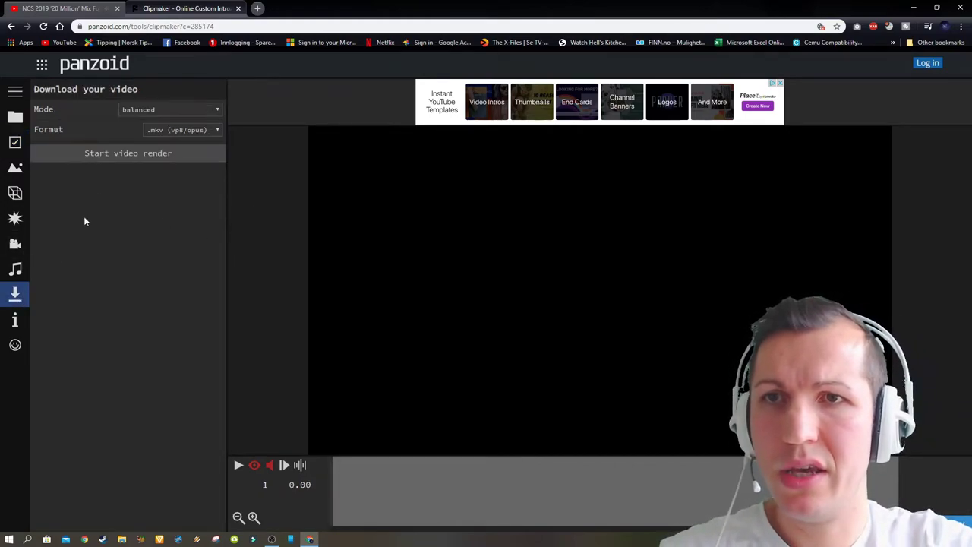
left_click(132, 154)
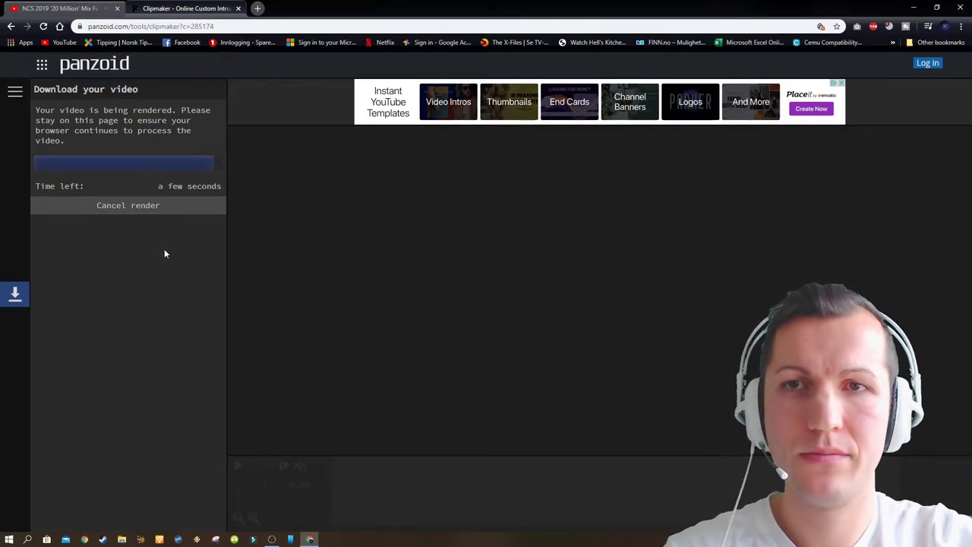
Step: Once rendering finishes, download the CASHMAN intro as video (1).mkv
right_click(159, 228)
left_click(129, 224)
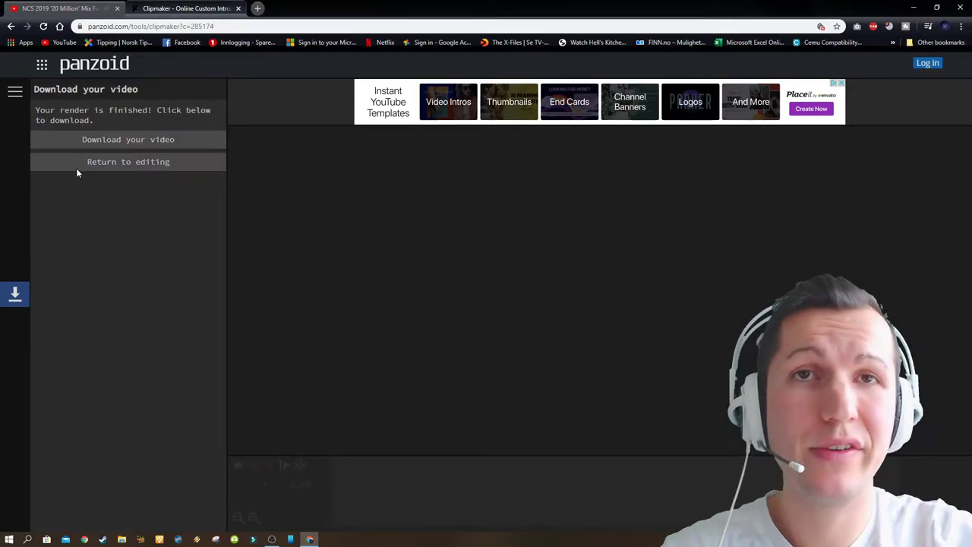
left_click(161, 142)
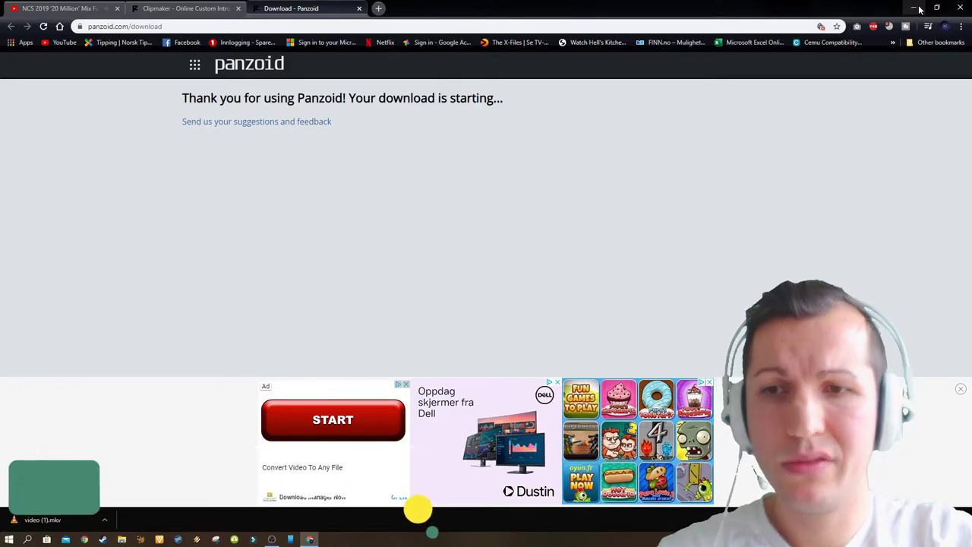
Step: Minimize the Chrome and OBS Studio windows to reveal the desktop
left_click(916, 8)
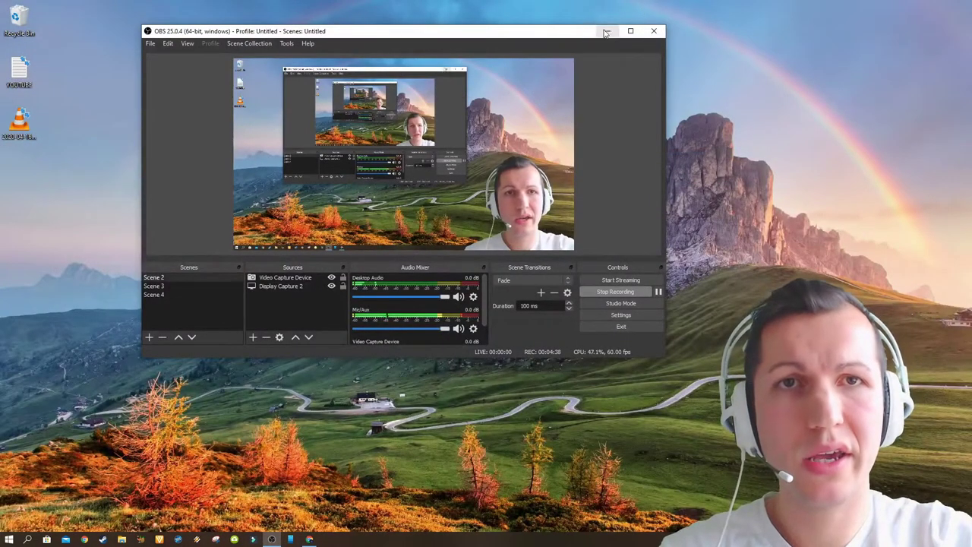
left_click(608, 31)
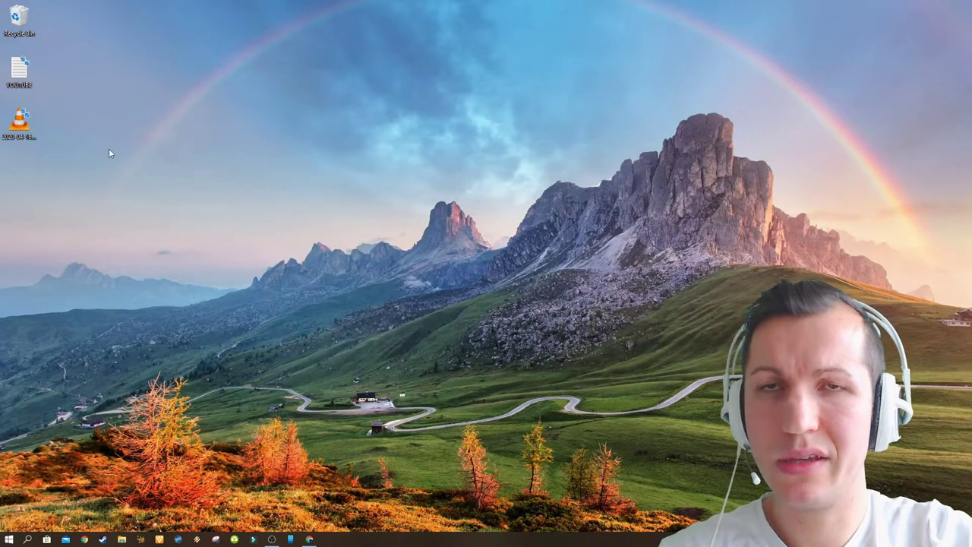
Step: Select video (1) in File Explorer's Downloads folder, then minimize the window
key("super+e")
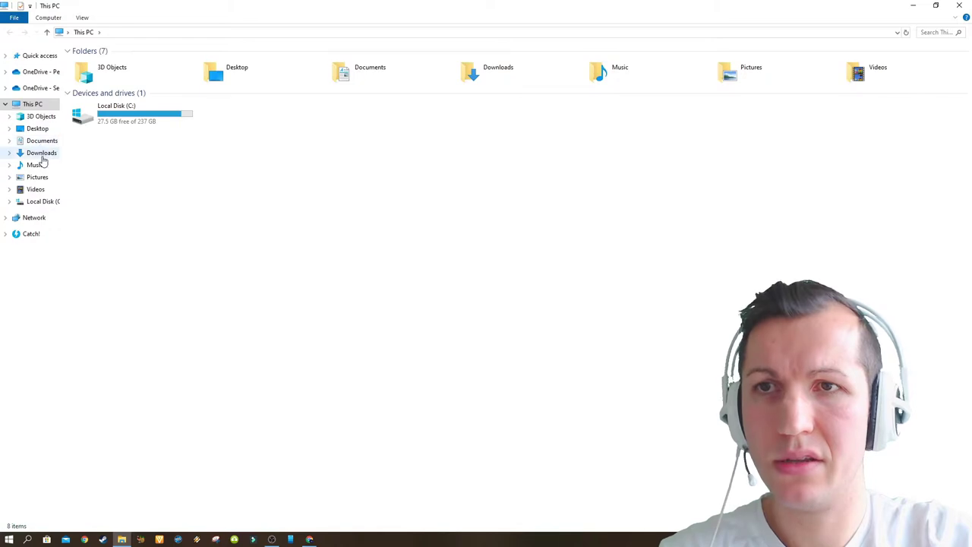
left_click(41, 155)
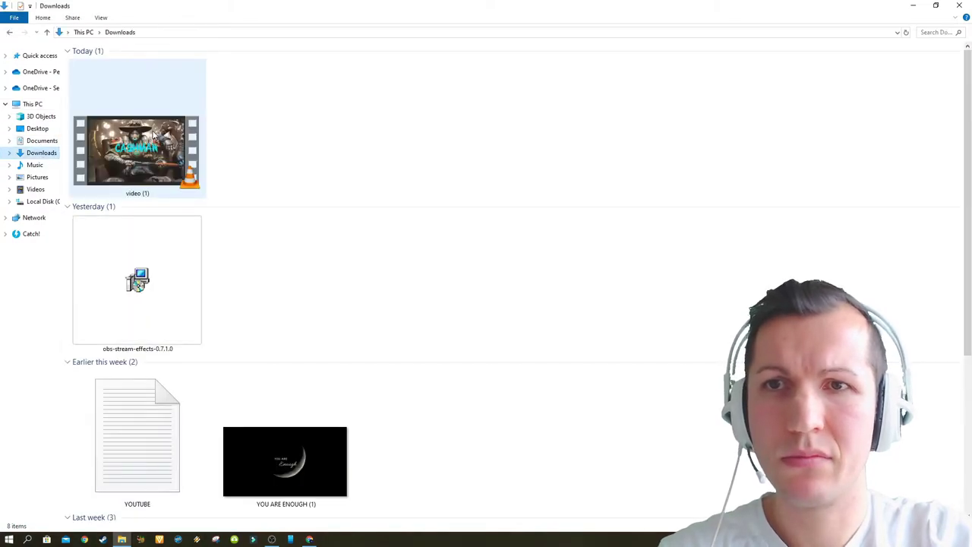
left_click(154, 134)
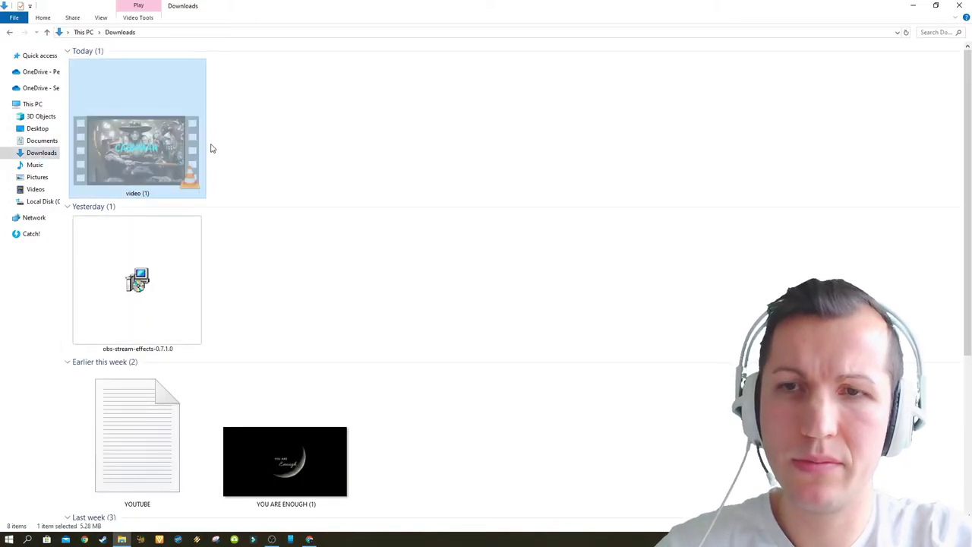
left_click(913, 5)
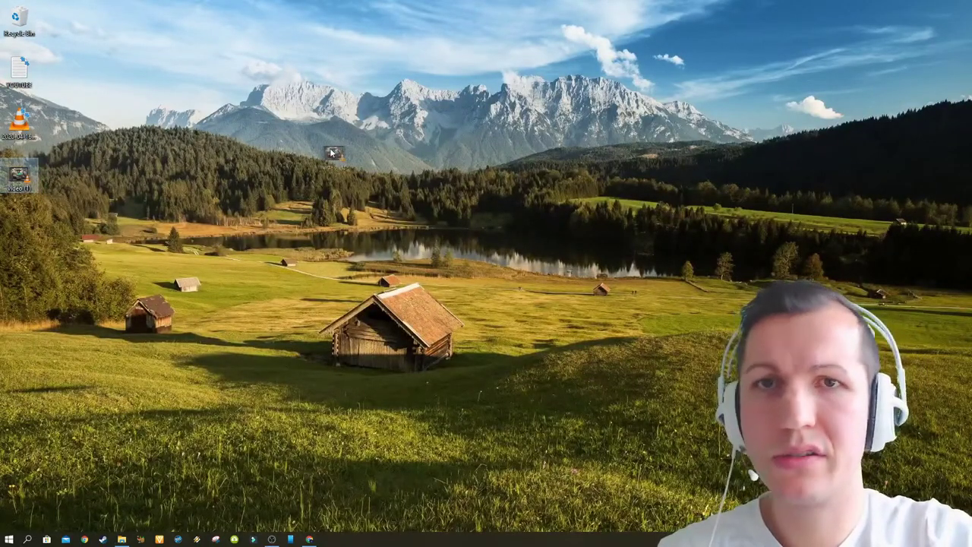
Step: Play video (1).mkv in VLC, close the player, and drag the desktop copy to the Recycle Bin
key("ctrl+v")
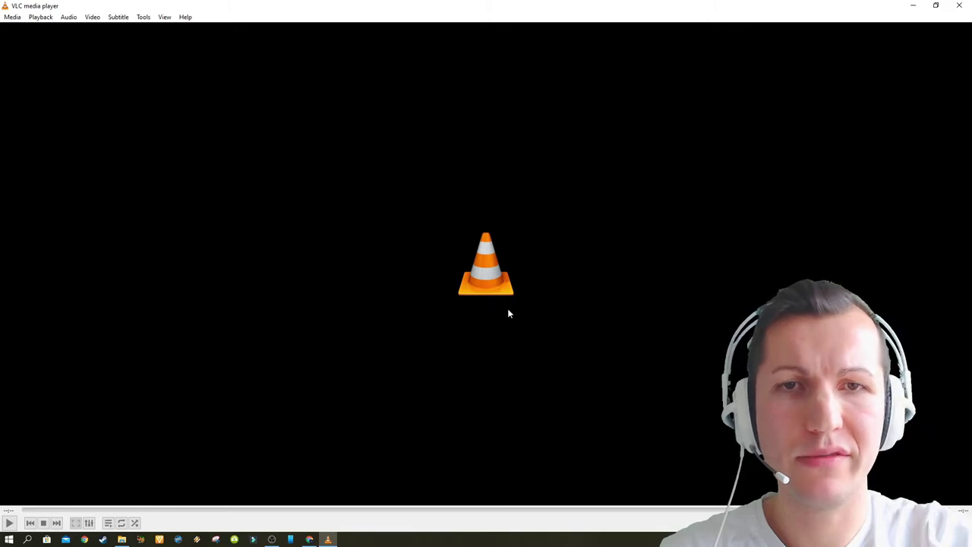
left_click(960, 5)
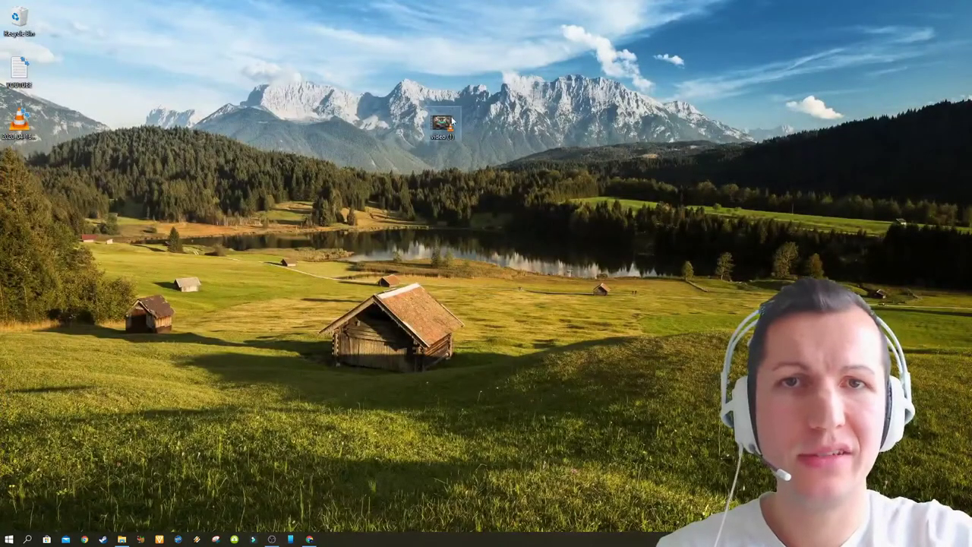
left_click_drag(443, 124, 18, 19)
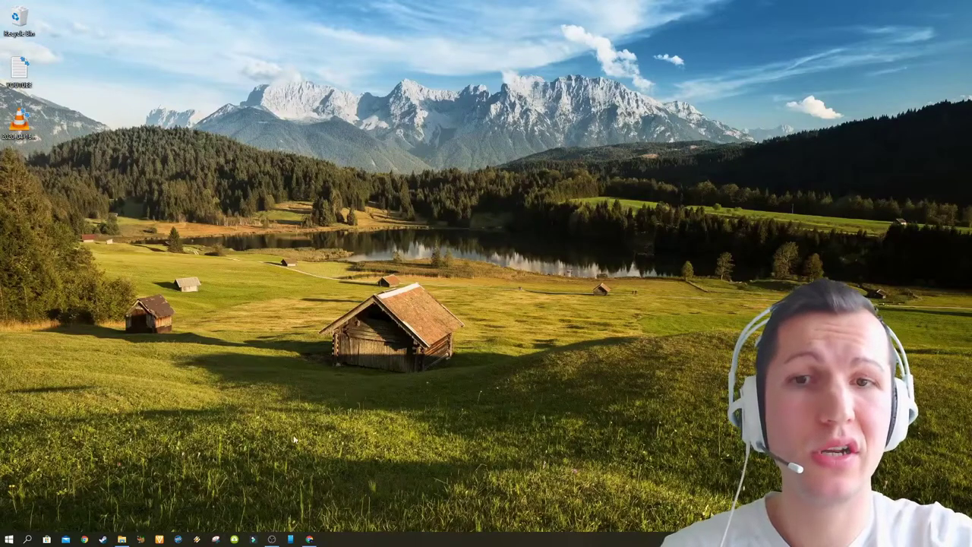
Step: Return to Chrome, close the download tab, and leave the current editor page
left_click(309, 539)
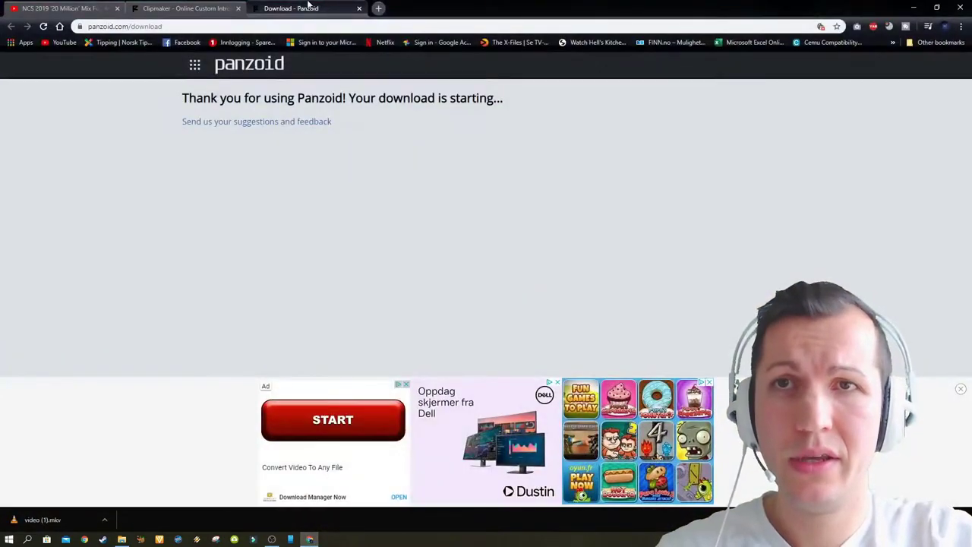
left_click(359, 8)
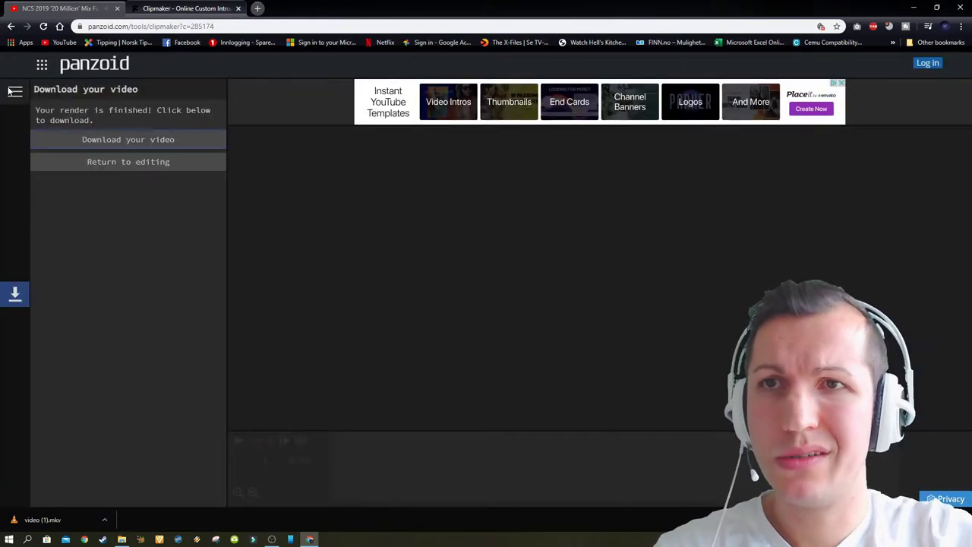
left_click(15, 92)
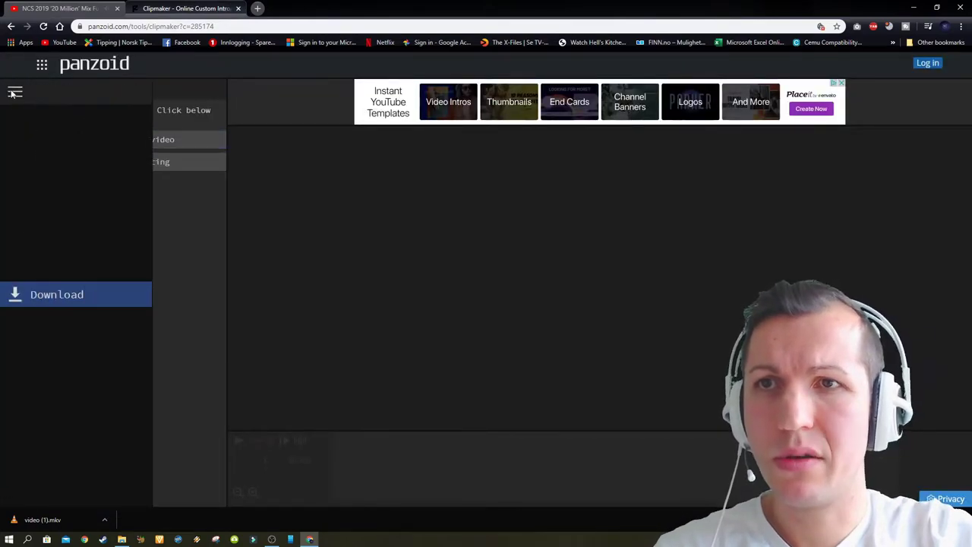
left_click(94, 64)
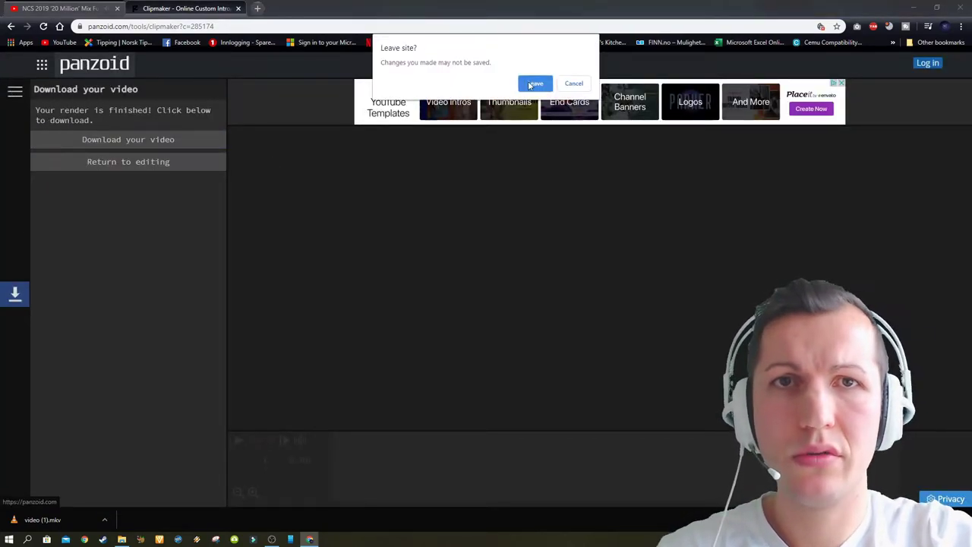
left_click(534, 84)
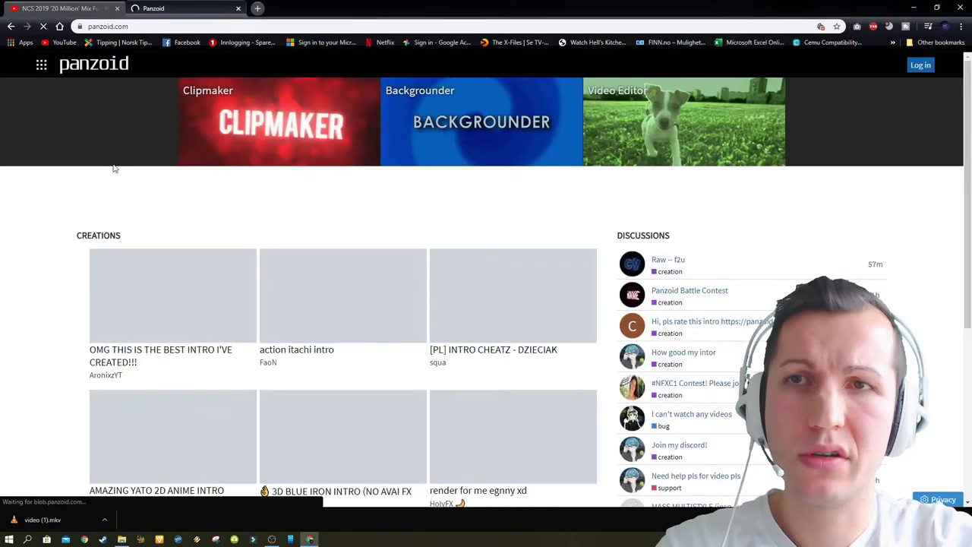
Step: Reload Clipmaker via the Panzoid home page, load the first template, and scroll the template list
left_click(42, 66)
left_click(50, 88)
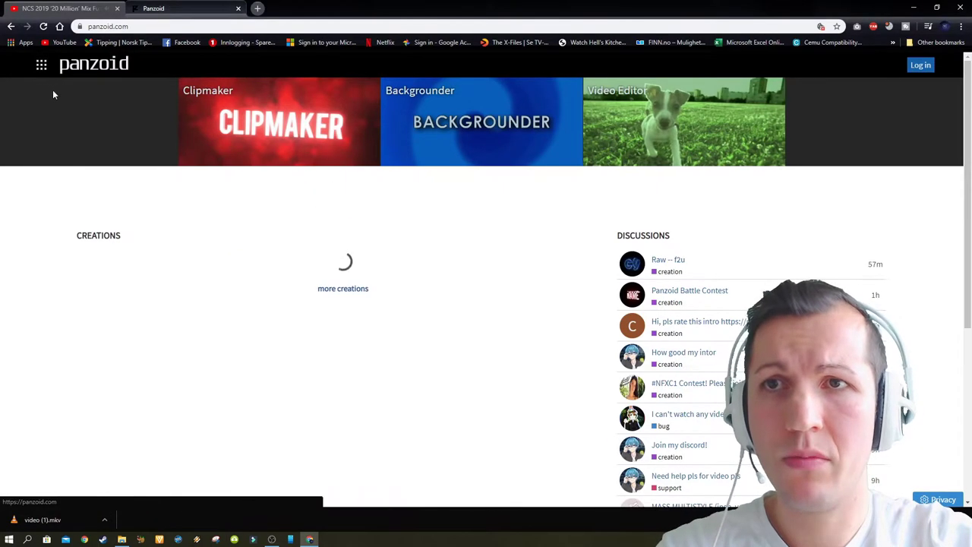
left_click(42, 64)
left_click(53, 106)
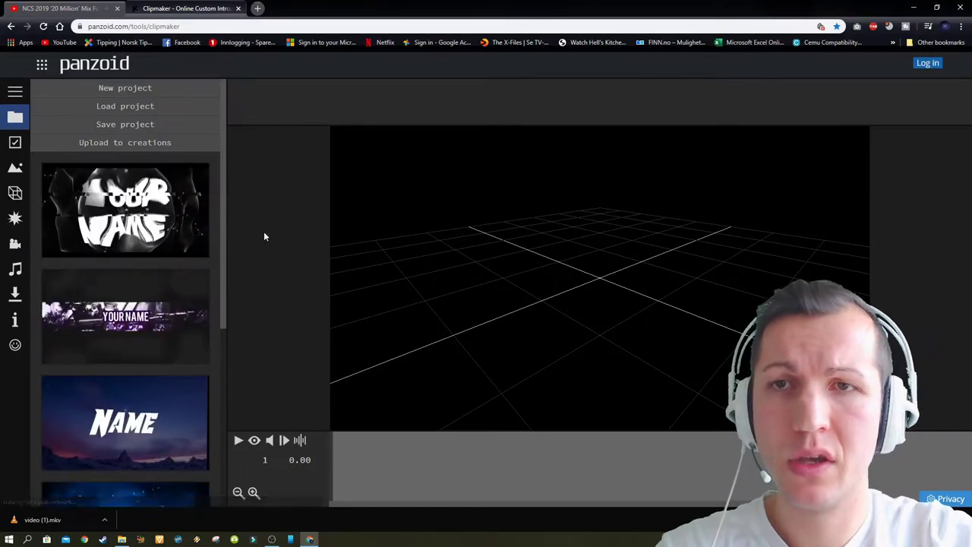
left_click(144, 235)
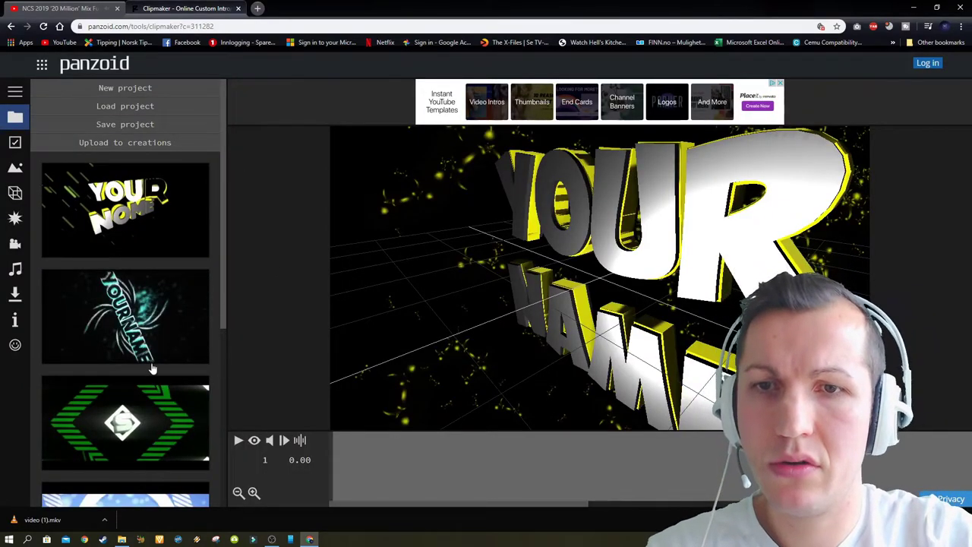
scroll(152, 369, "down", 4)
scroll(146, 397, "up", 4)
scroll(109, 294, "down", 4)
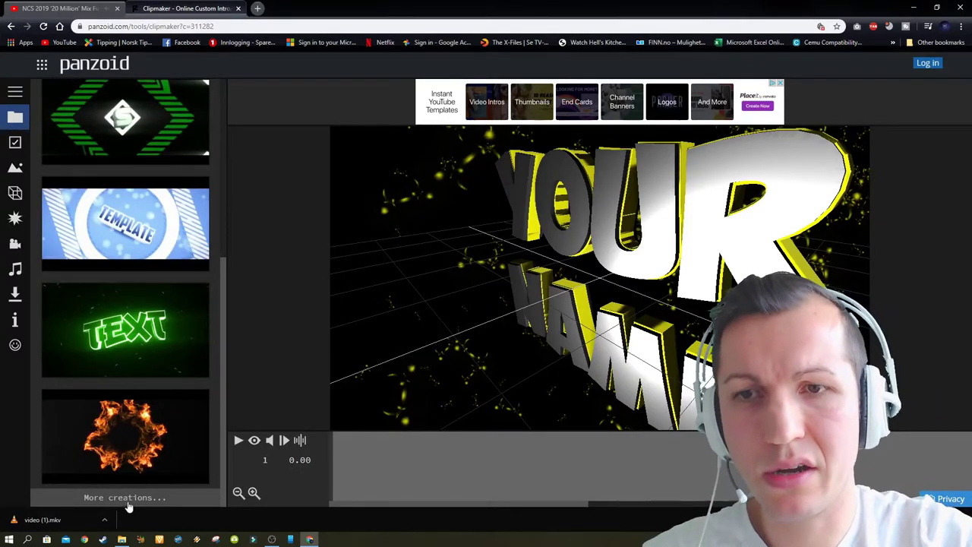
scroll(97, 319, "up", 2)
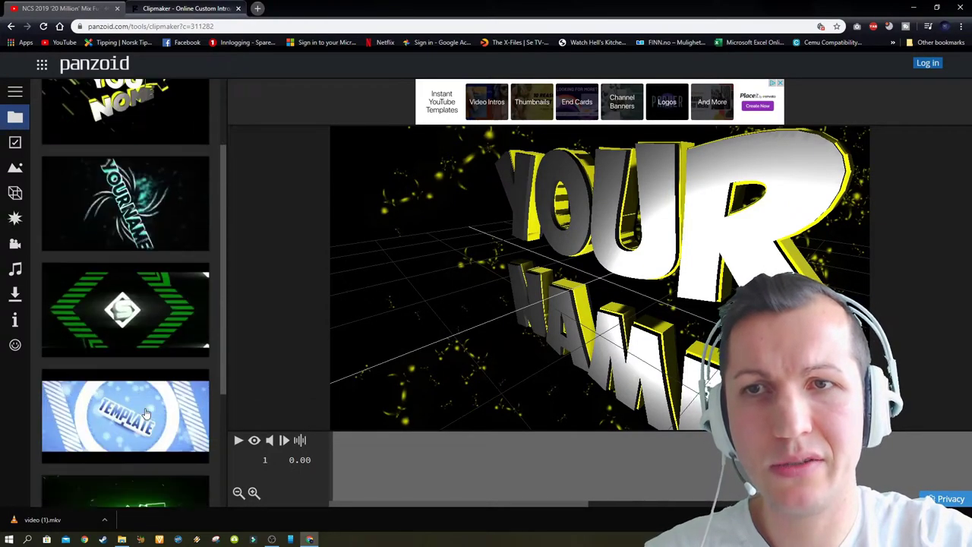
scroll(114, 456, "down", 2)
Step: Open 'More creations...', browse the trending intro thumbnails, and open the creations search
left_click(116, 502)
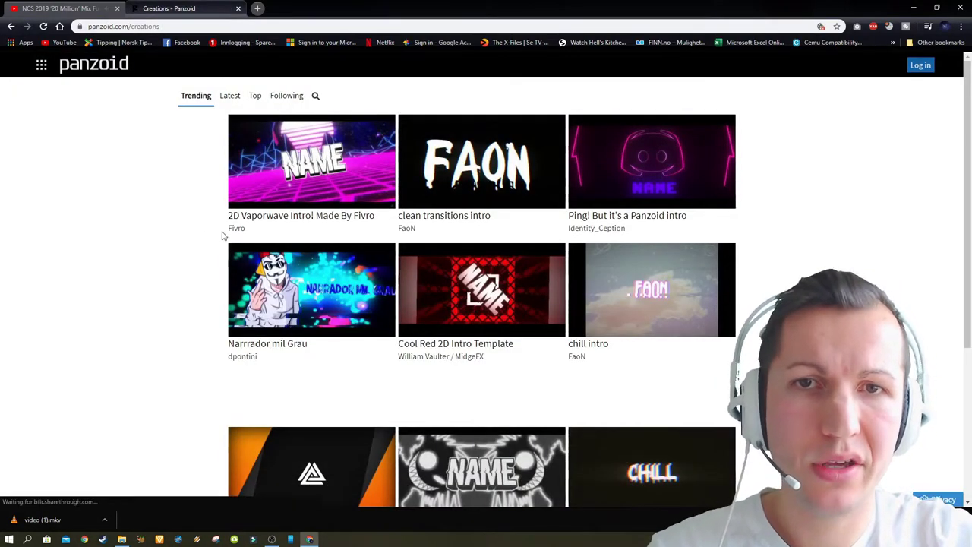
scroll(223, 258, "down", 3)
scroll(161, 228, "down", 3)
scroll(144, 223, "down", 3)
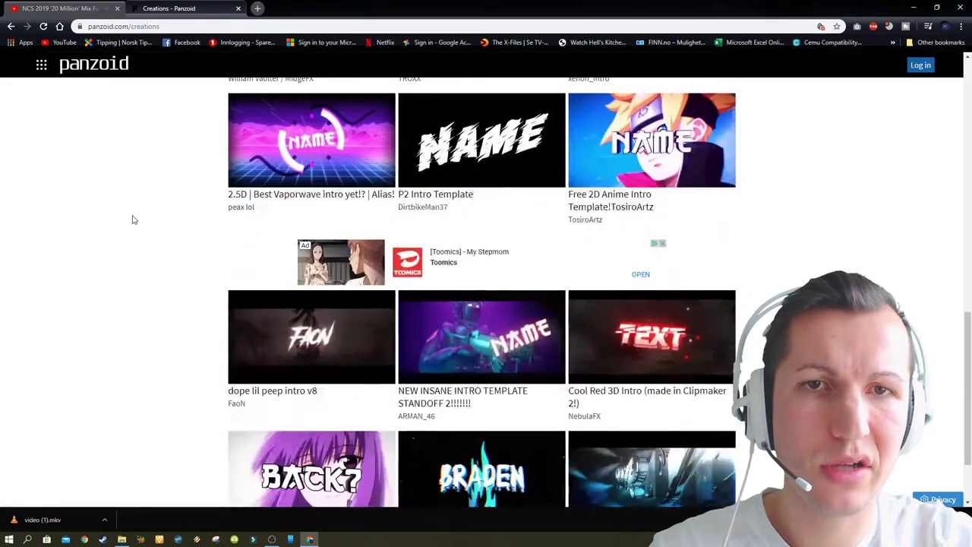
scroll(129, 217, "up", 3)
scroll(131, 214, "up", 2)
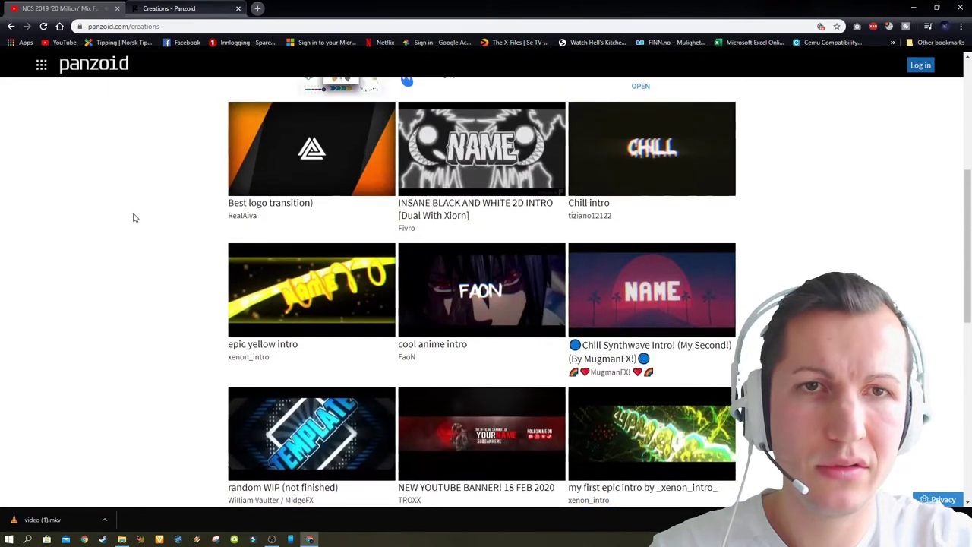
left_click(609, 312)
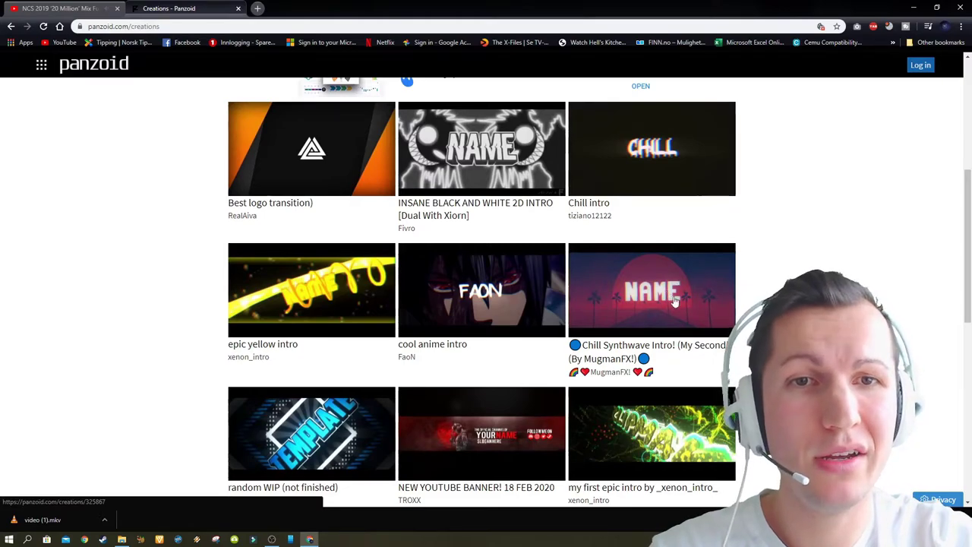
scroll(65, 235, "up", 4)
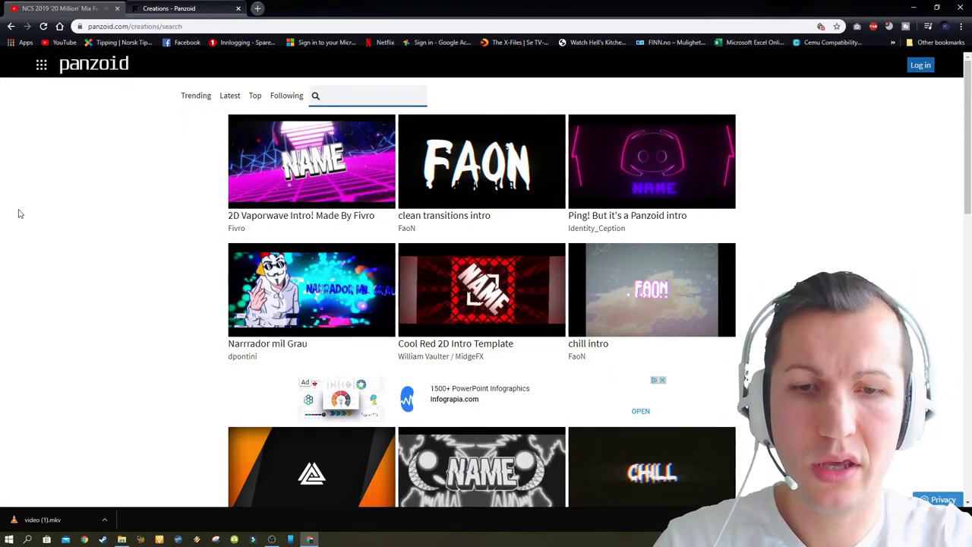
Step: Search the creations for 'outro' and scroll through the results
type("outro")
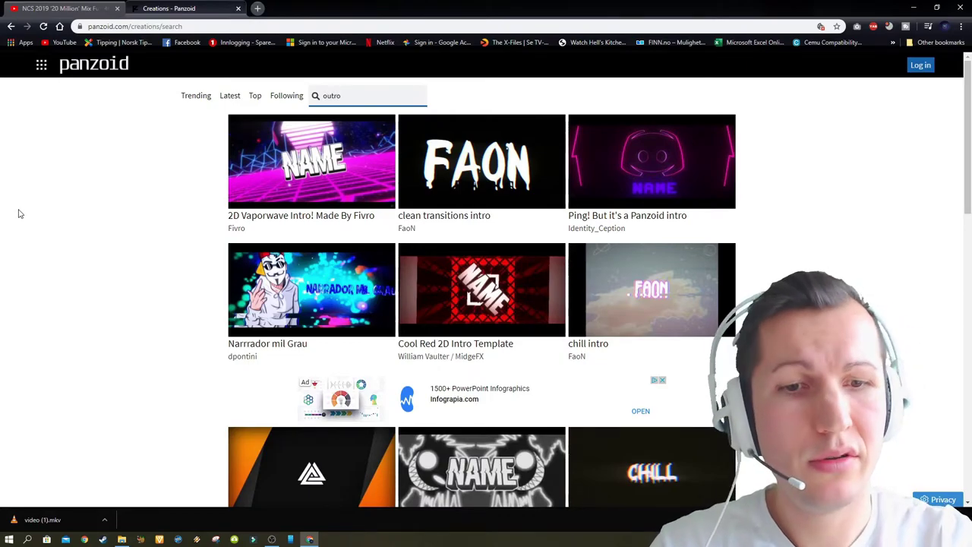
key("Return")
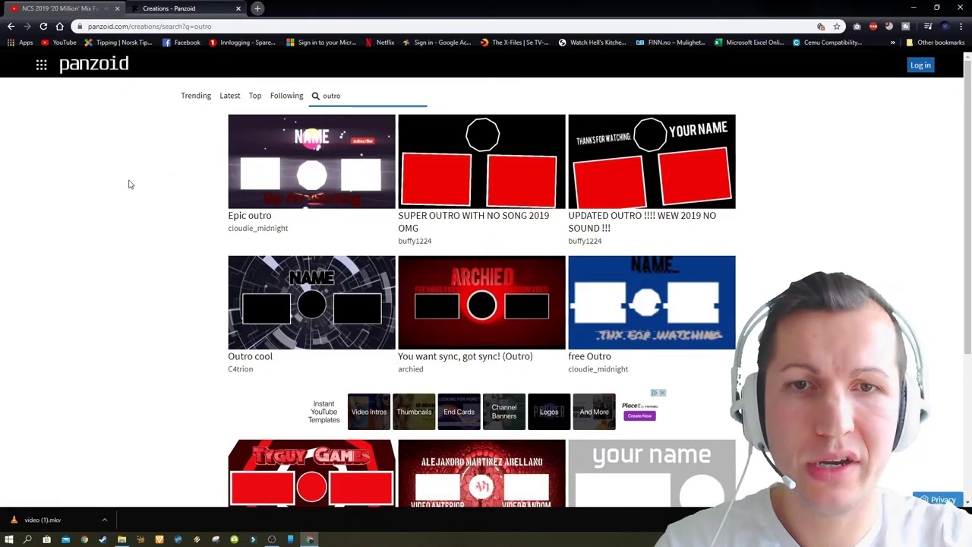
scroll(184, 190, "down", 2)
scroll(204, 196, "down", 1)
scroll(204, 197, "down", 3)
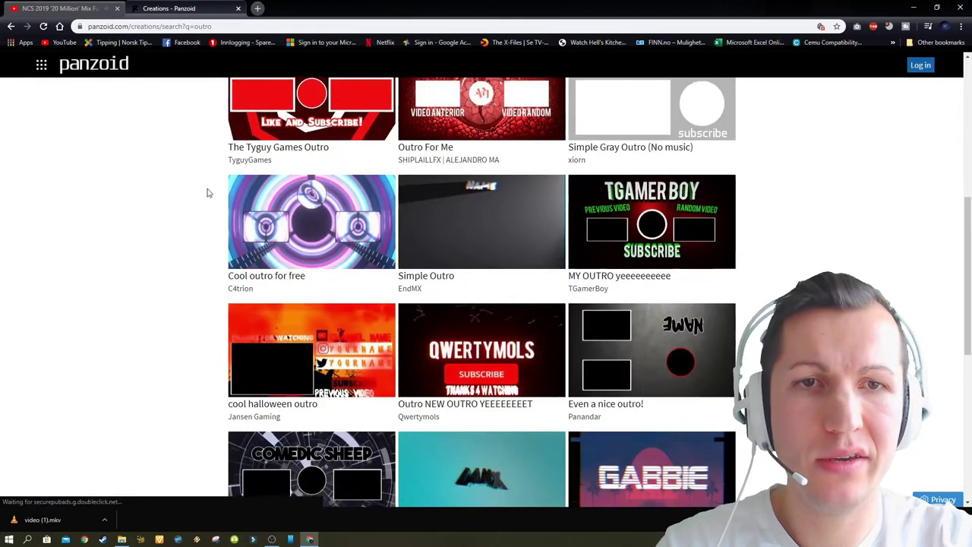
scroll(202, 192, "down", 2)
scroll(175, 186, "down", 2)
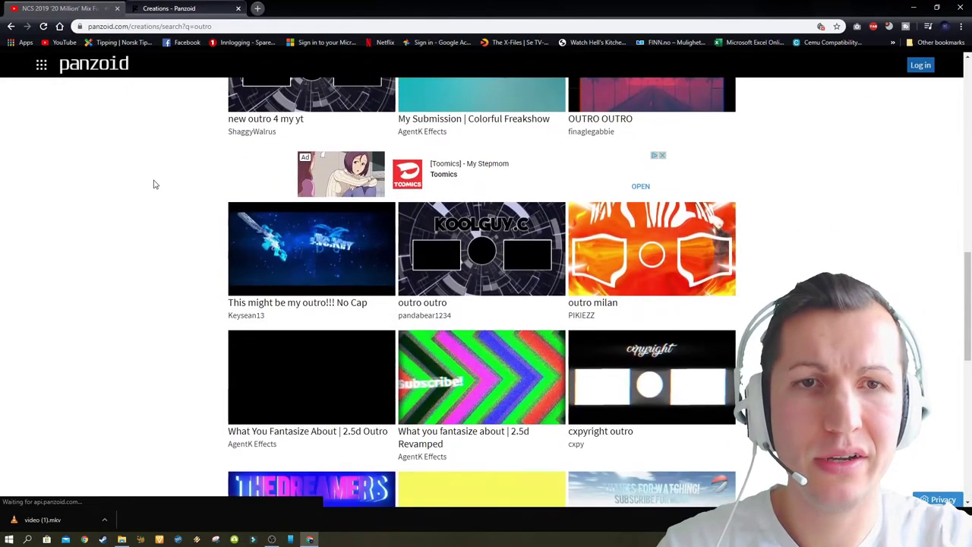
scroll(152, 182, "down", 4)
scroll(152, 171, "down", 3)
scroll(152, 168, "up", 4)
scroll(197, 136, "up", 5)
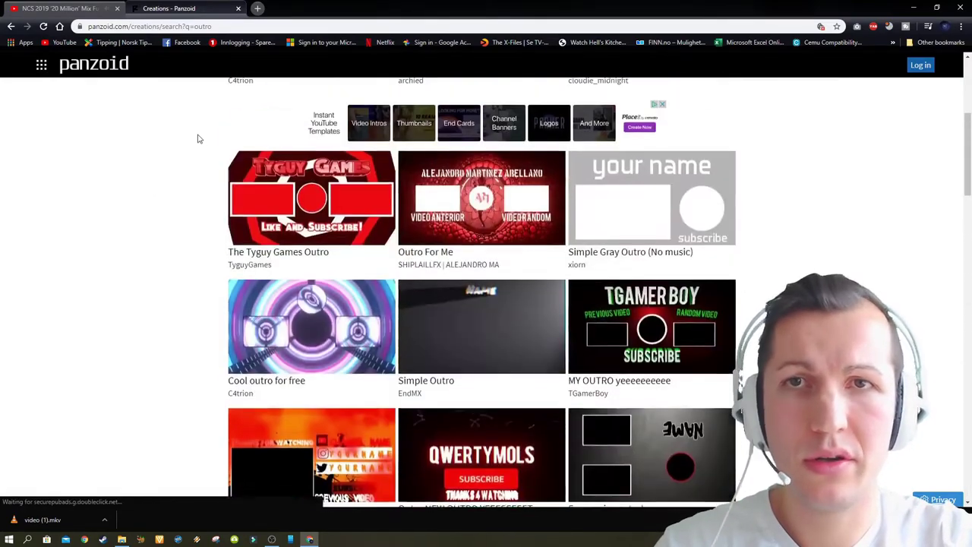
scroll(187, 119, "up", 3)
Step: Replace the query with 'intro', run the search, and scroll the results
left_click(342, 94)
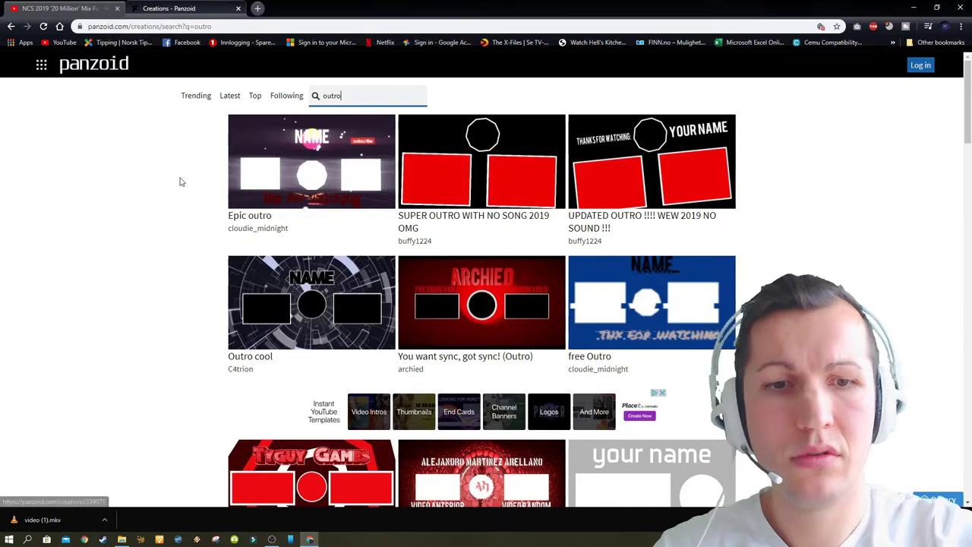
key("BackSpace")
key("BackSpace")
key("BackSpace")
key("BackSpace")
key("BackSpace")
type("in")
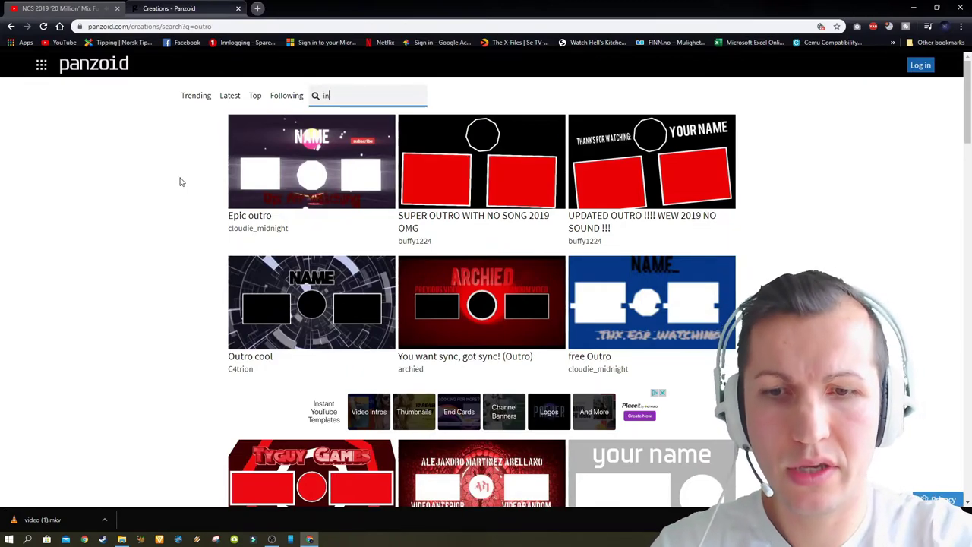
key("Return")
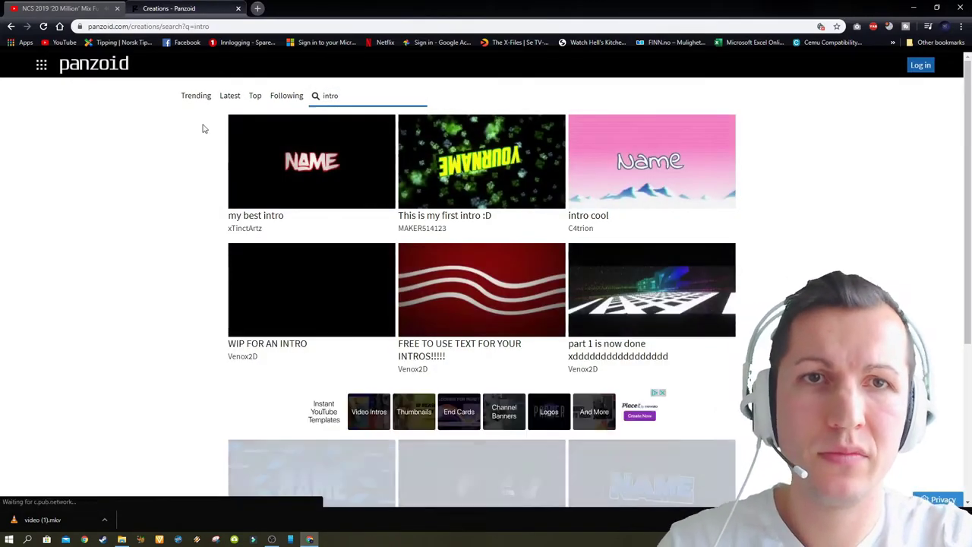
scroll(206, 189, "down", 5)
scroll(213, 187, "down", 5)
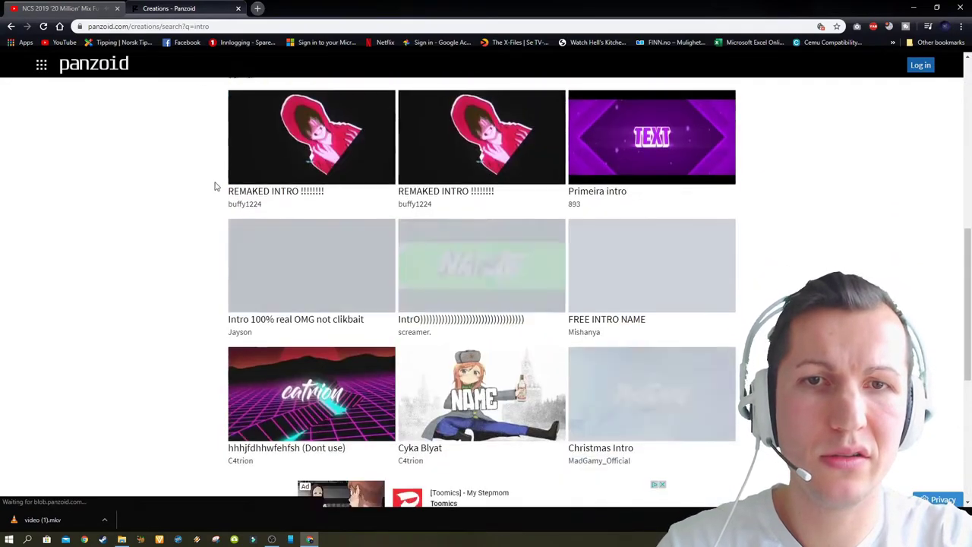
scroll(214, 161, "down", 5)
scroll(214, 162, "down", 2)
scroll(215, 172, "up", 10)
scroll(191, 163, "up", 7)
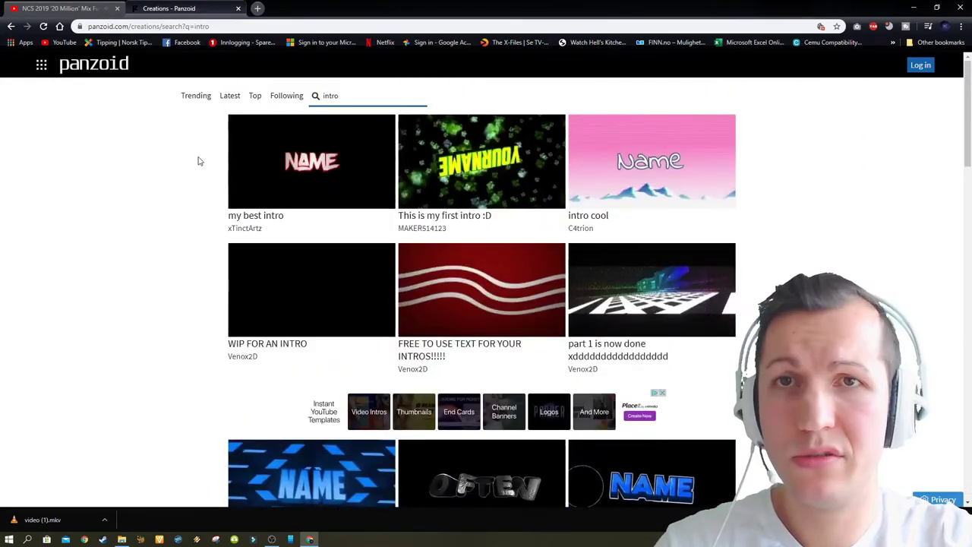
Step: Undo an accidental URL drop into the search field and start editing the query
left_click_drag(311, 161, 365, 96)
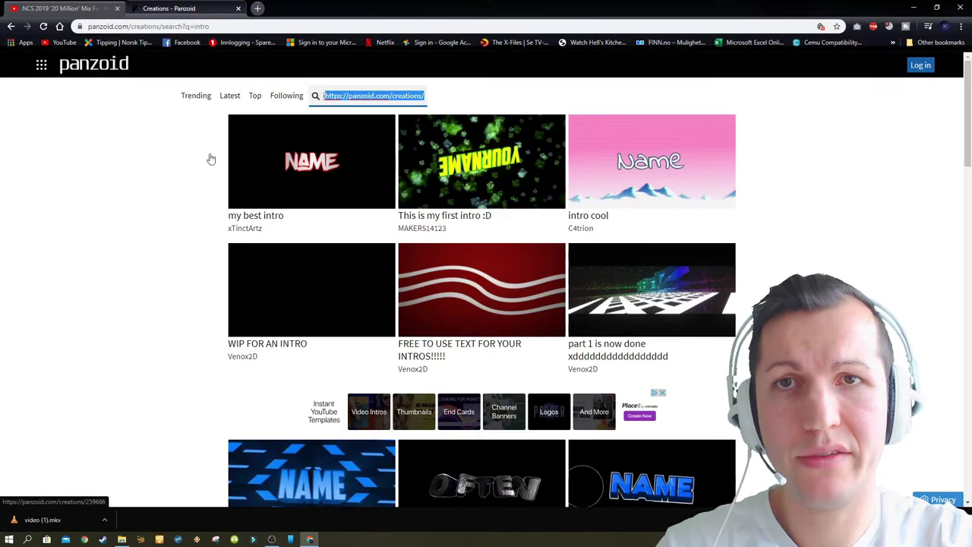
key("ctrl+z")
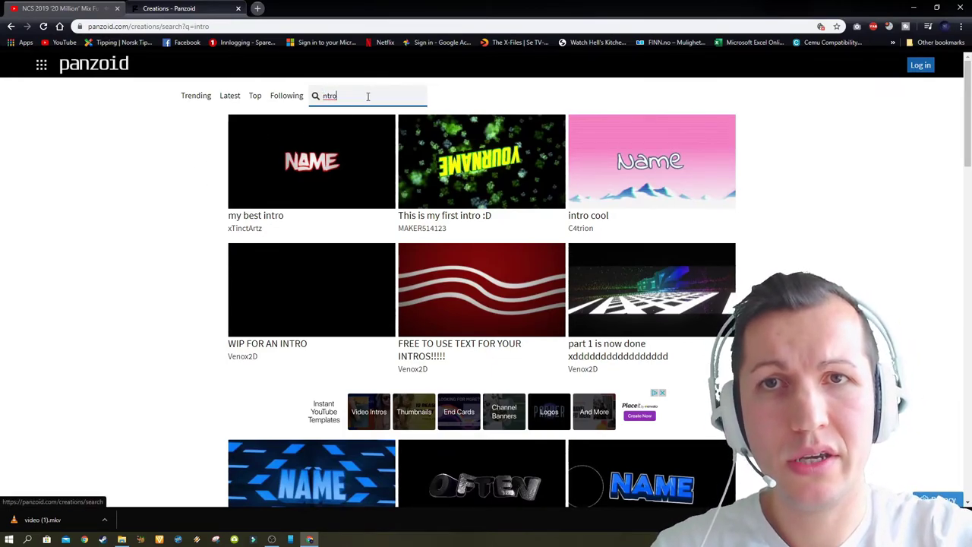
key("BackSpace")
key("BackSpace")
type("evil")
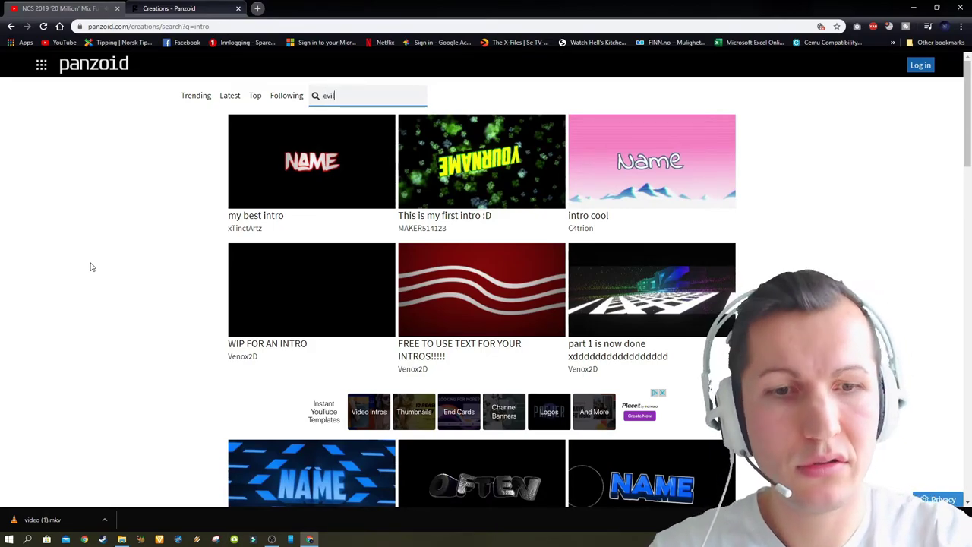
Step: Search for 'evil' and scroll through the matching creations
key("Return")
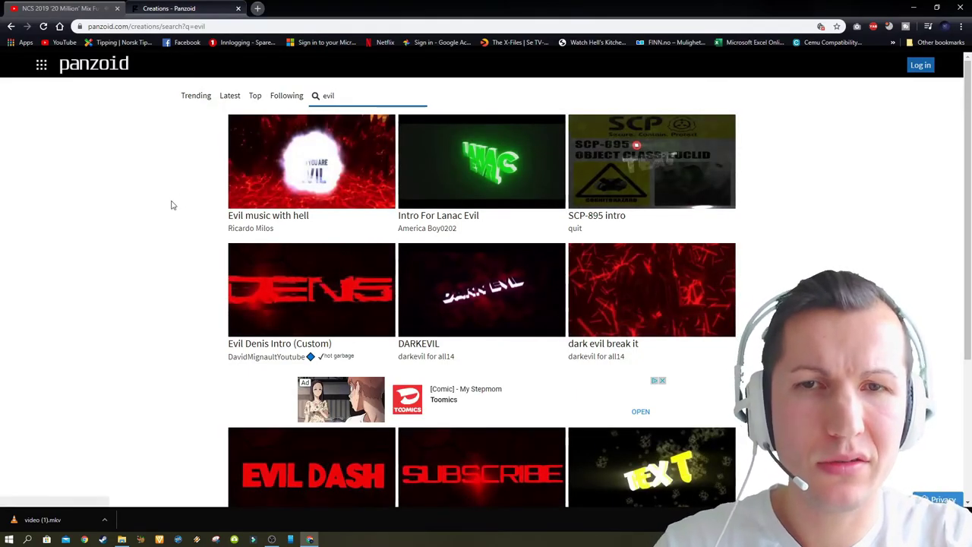
scroll(173, 202, "down", 2)
scroll(175, 200, "down", 1)
scroll(176, 196, "down", 3)
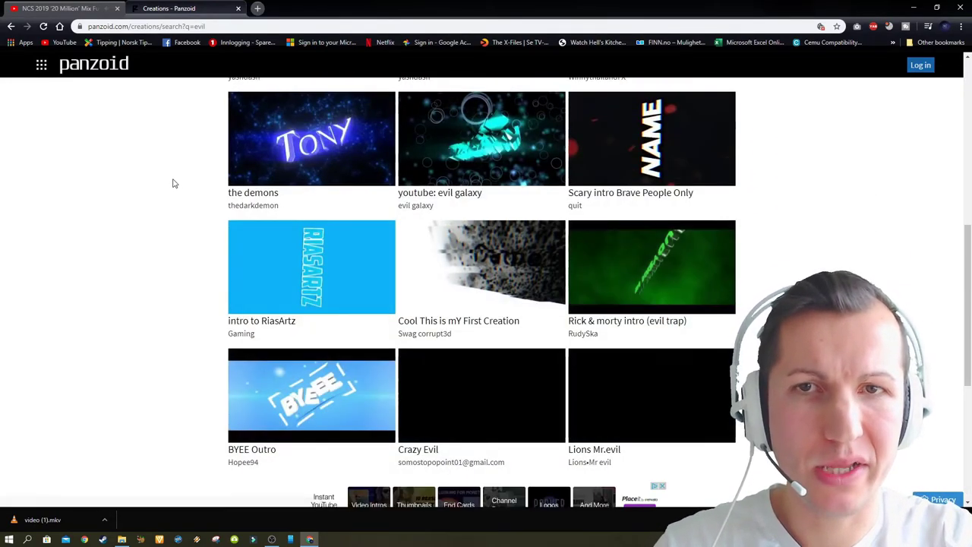
scroll(160, 188, "down", 3)
scroll(162, 189, "down", 1)
scroll(156, 179, "up", 2)
scroll(161, 183, "up", 5)
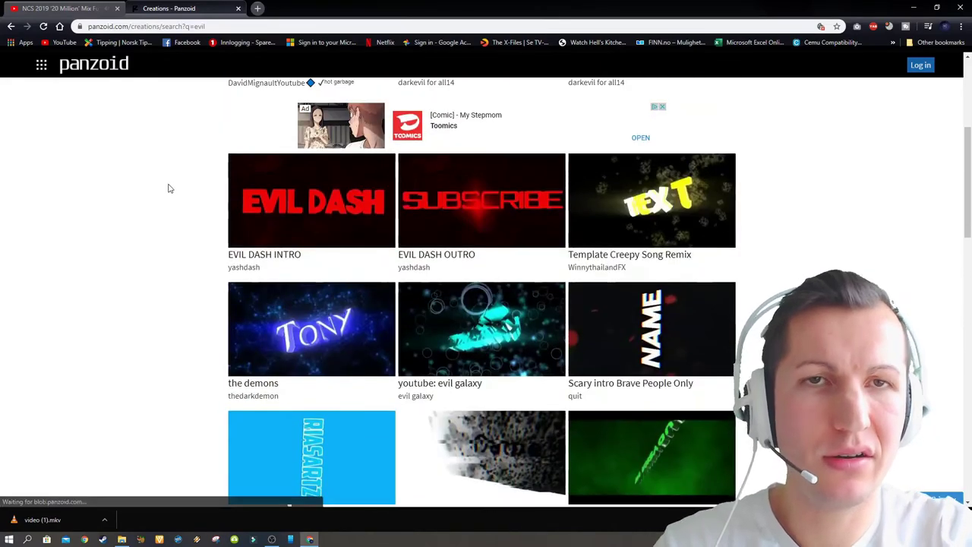
scroll(171, 189, "up", 4)
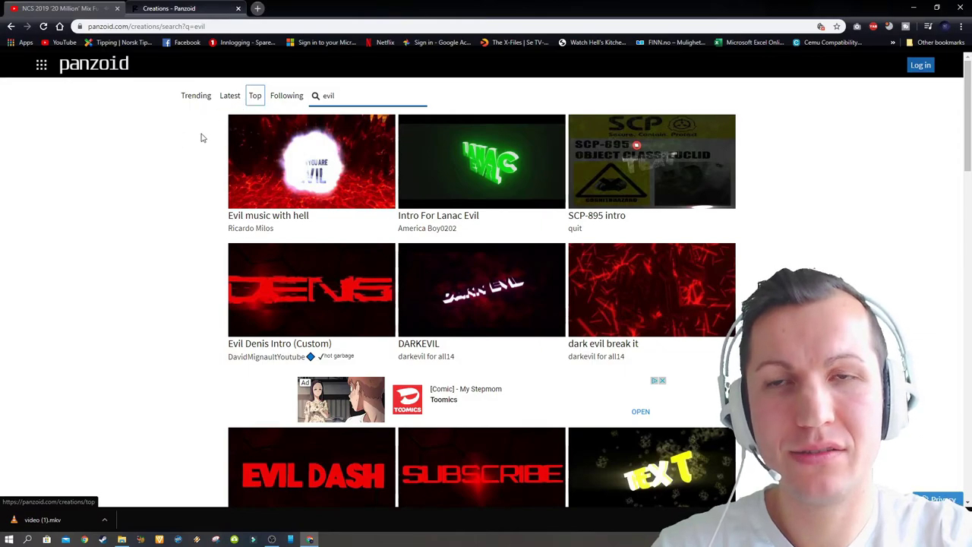
Step: Browse the Top creations, then switch back to the Trending list
left_click(255, 97)
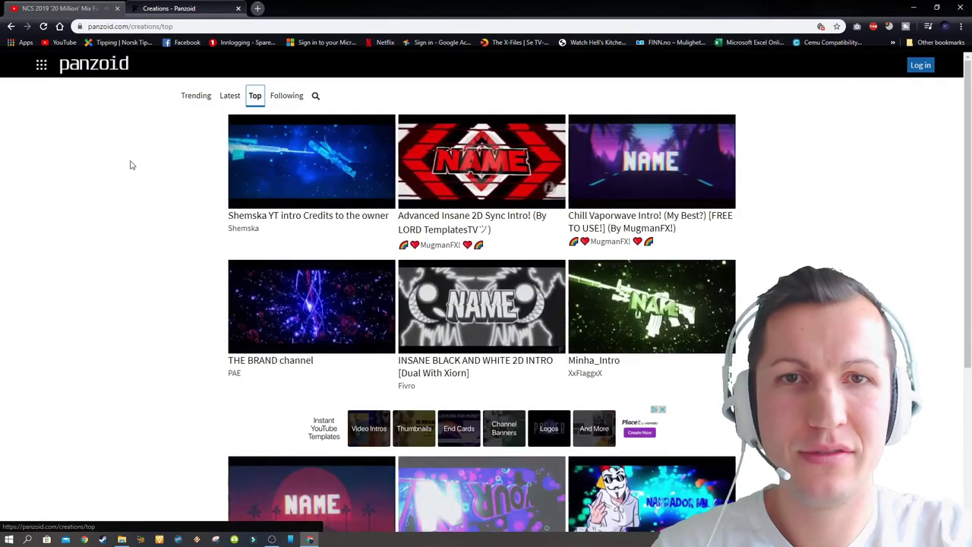
scroll(145, 163, "down", 2)
scroll(145, 162, "down", 2)
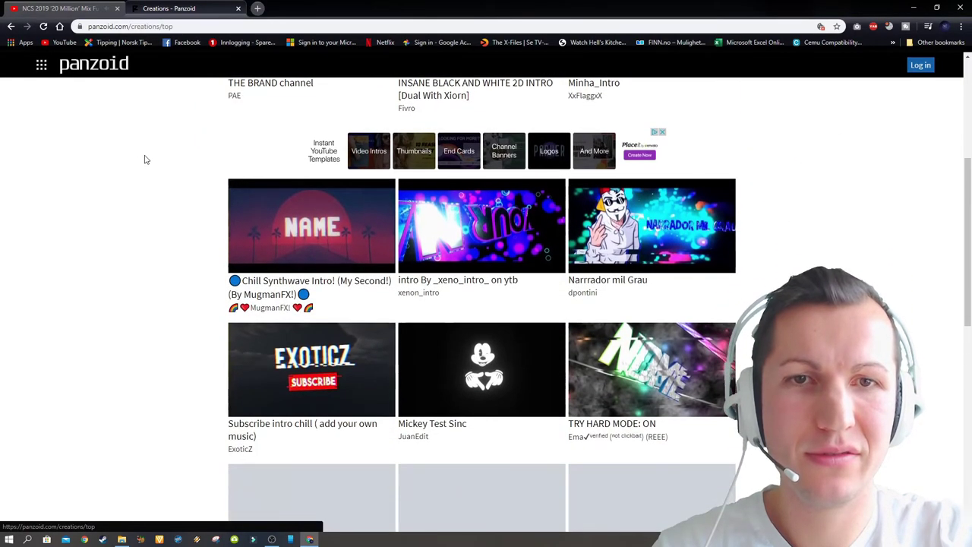
scroll(147, 159, "down", 3)
scroll(148, 157, "down", 2)
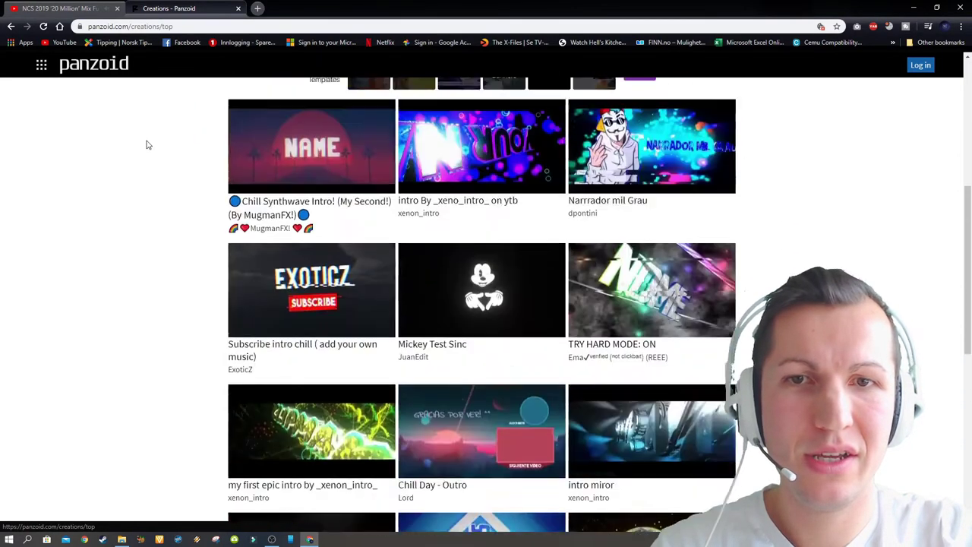
scroll(148, 144, "up", 5)
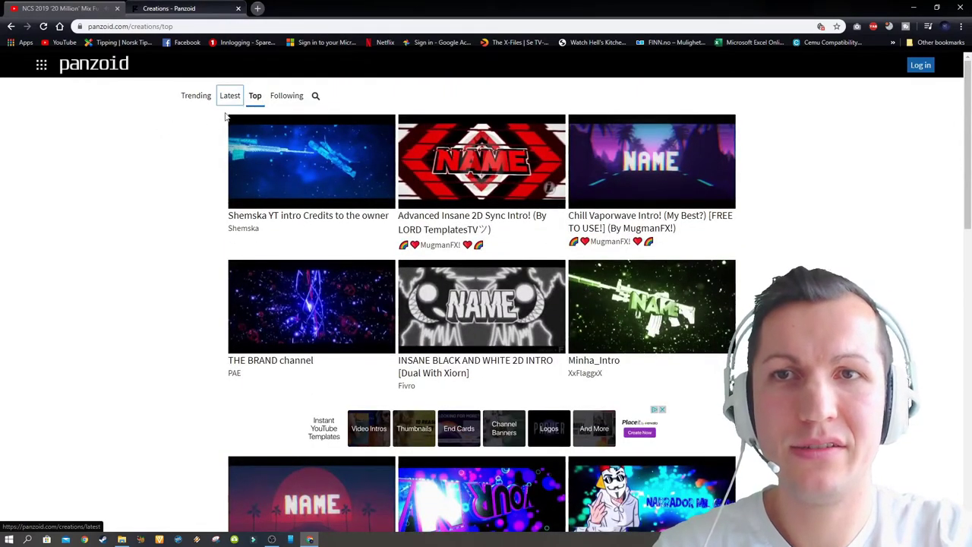
left_click(199, 102)
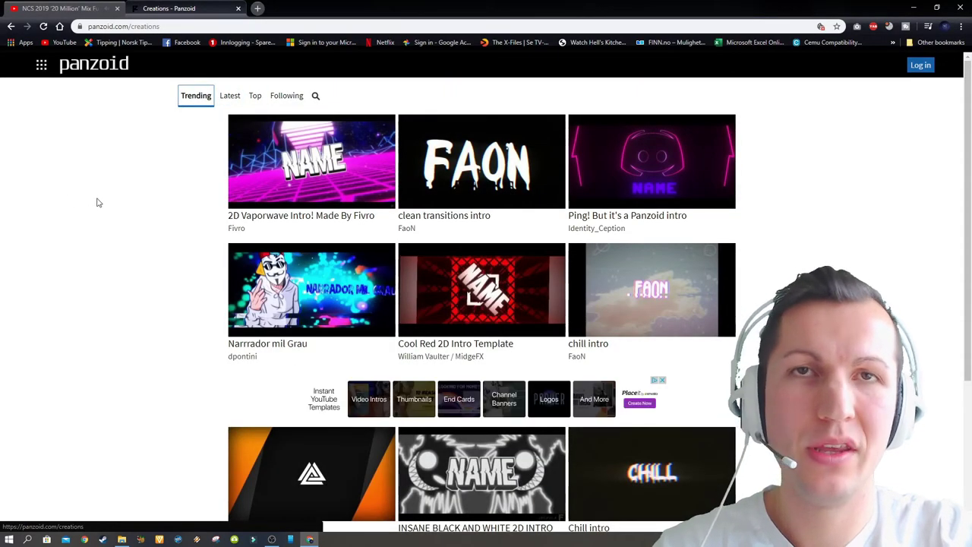